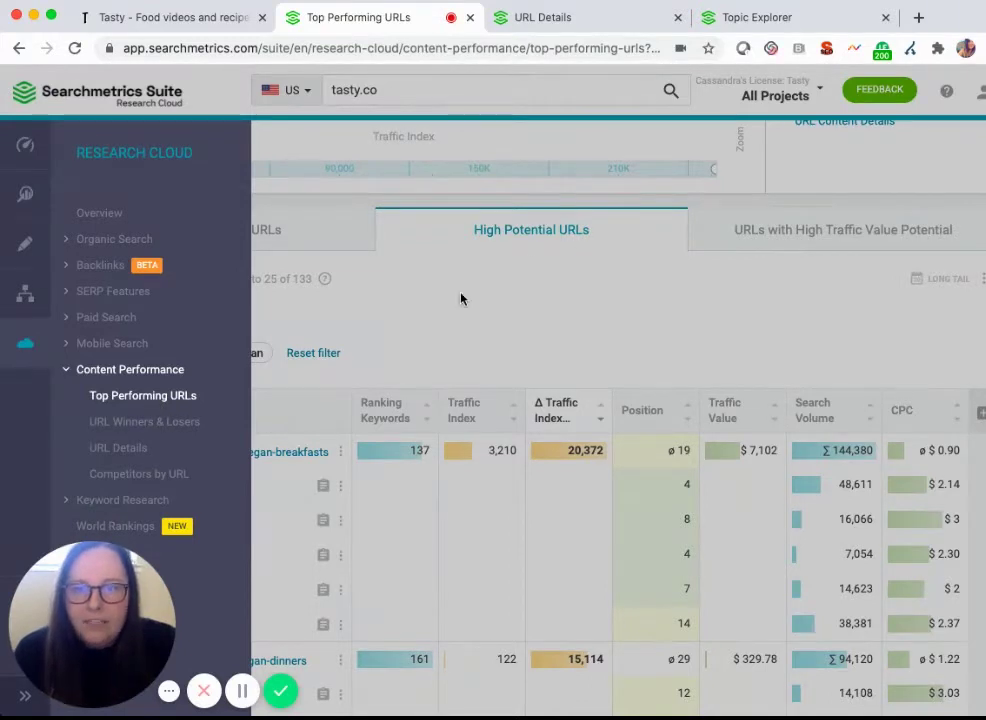
# - Review the High Potential URLs of tasty.co filtered to vegan, comparing their keywords, positions, traffic index potential and search volume
pyautogui.click(557, 285)
pyautogui.scroll(-1, 557, 285)
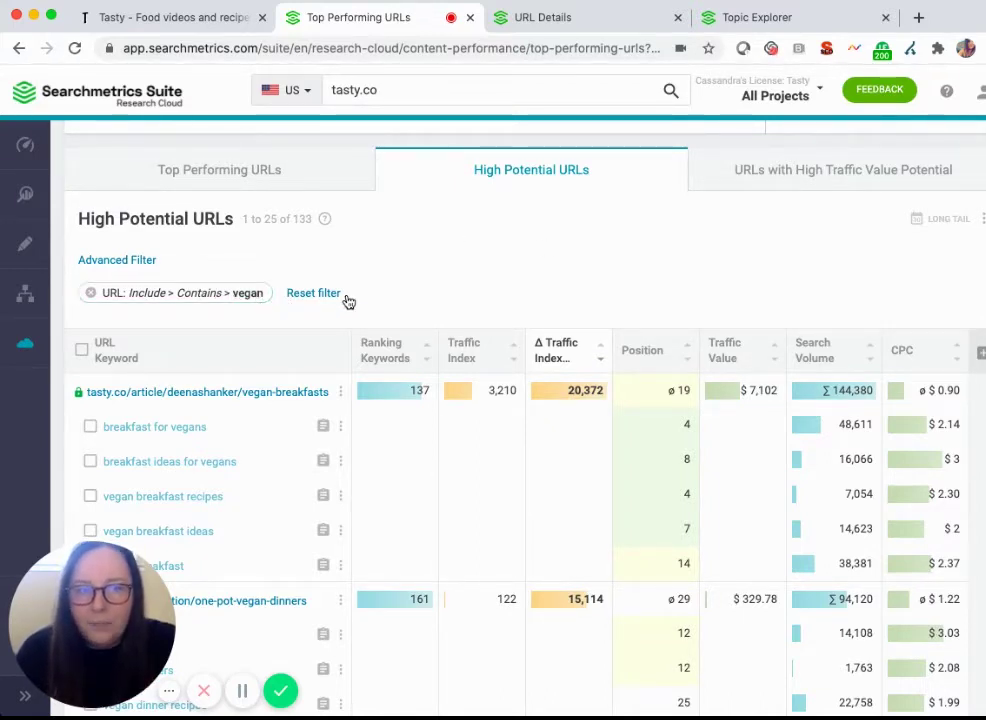
pyautogui.scroll(-2, 353, 301)
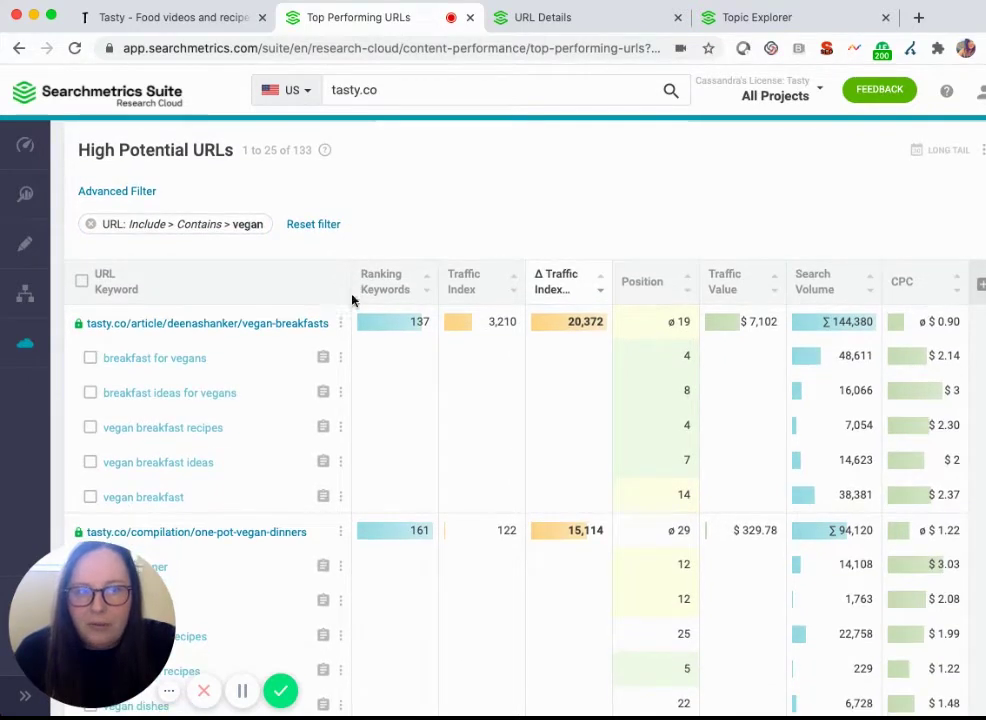
pyautogui.scroll(-2, 260, 367)
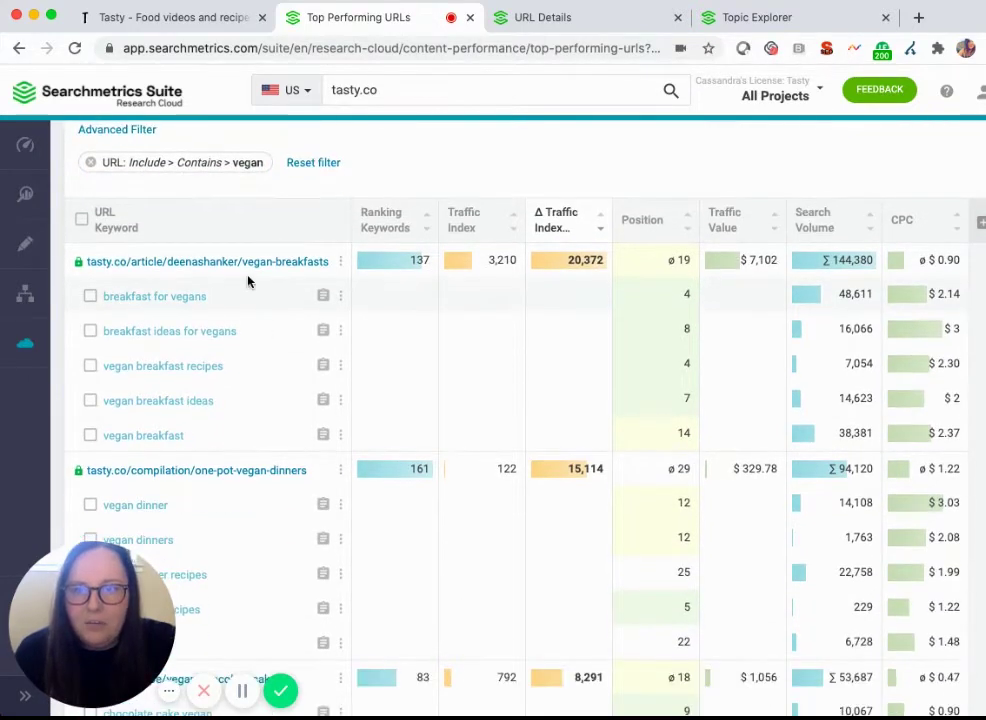
pyautogui.scroll(-1, 283, 472)
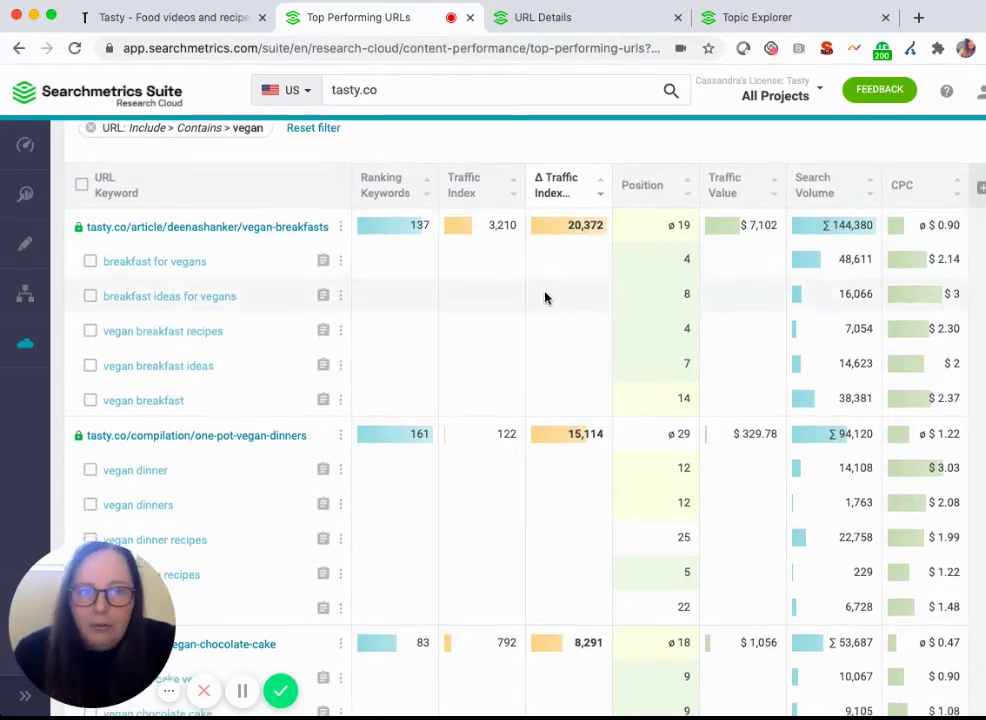
pyautogui.scroll(-1, 545, 297)
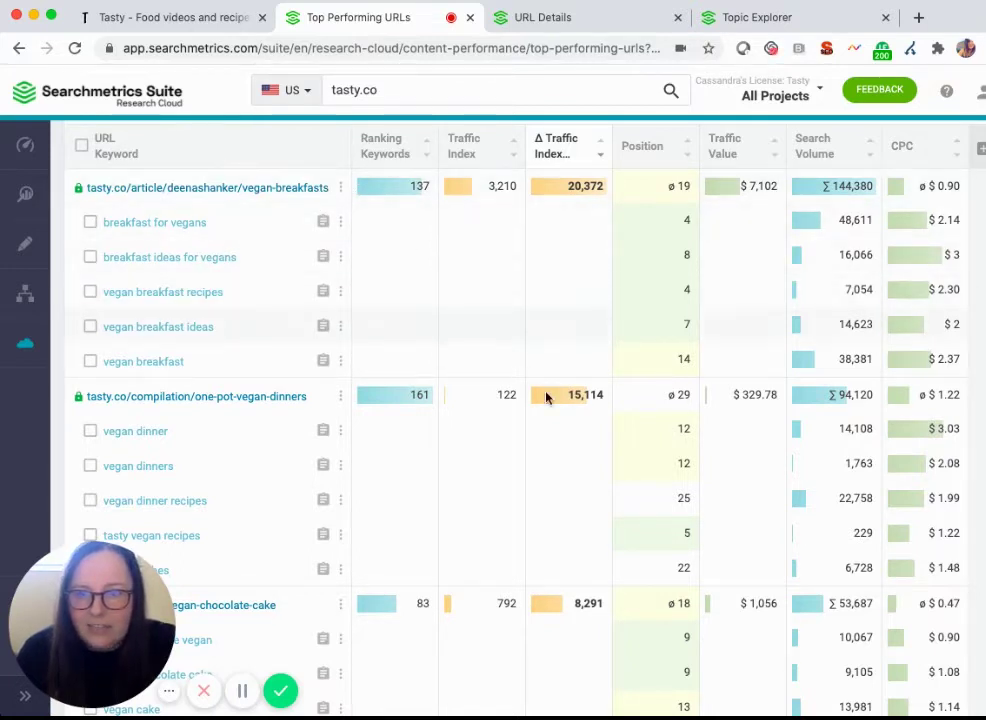
pyautogui.scroll(-2, 407, 284)
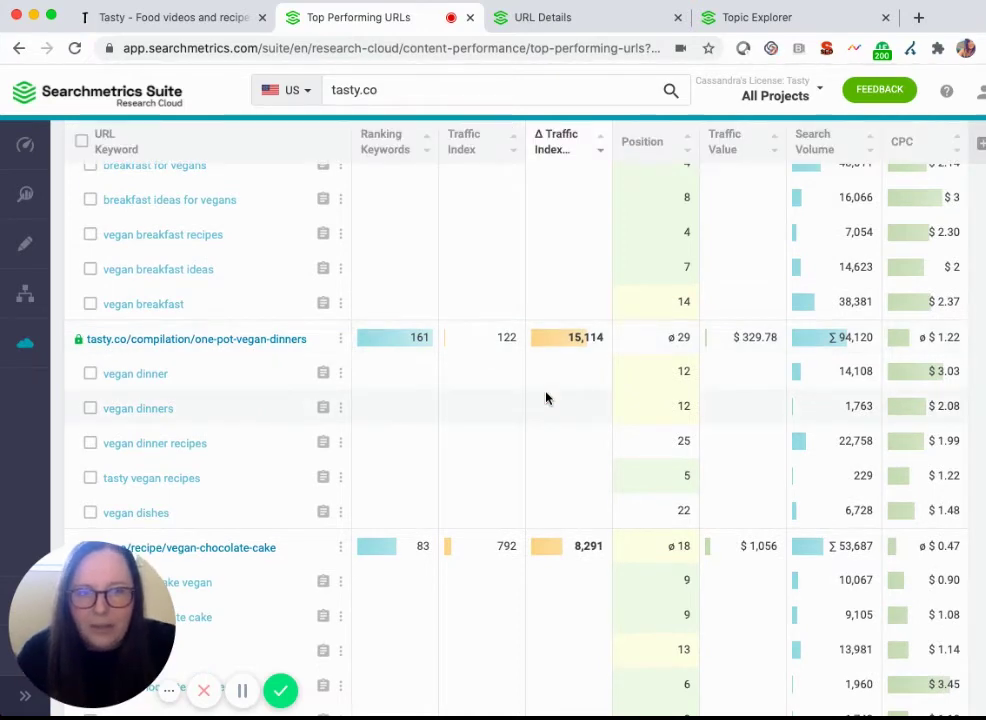
pyautogui.scroll(-2, 546, 398)
pyautogui.scroll(-6, 546, 398)
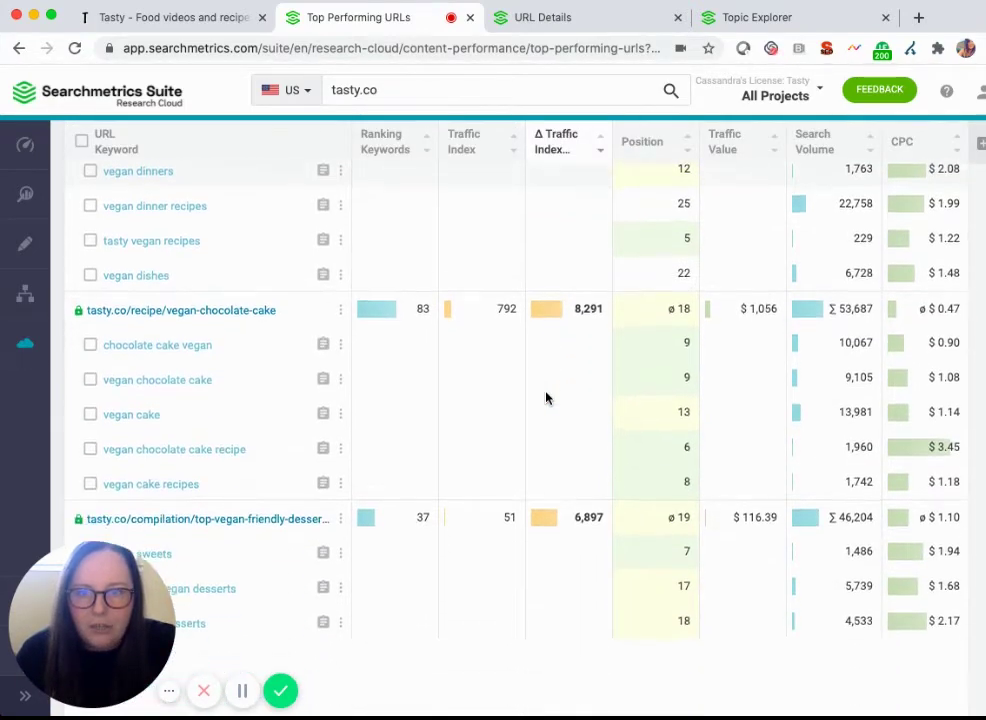
pyautogui.scroll(-10, 546, 398)
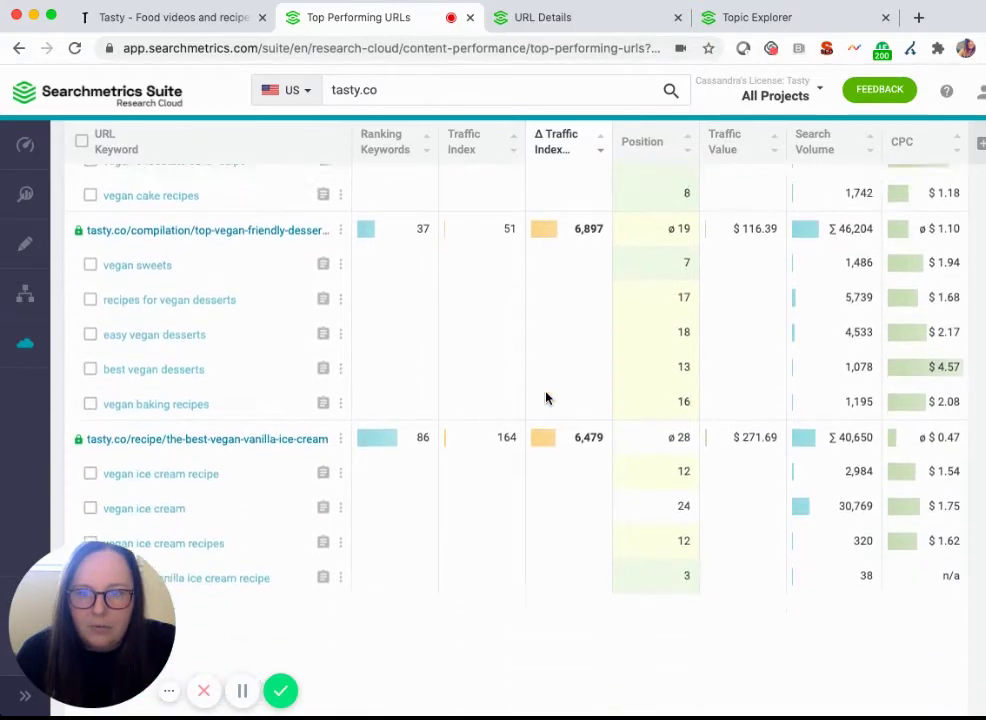
pyautogui.scroll(-3, 546, 398)
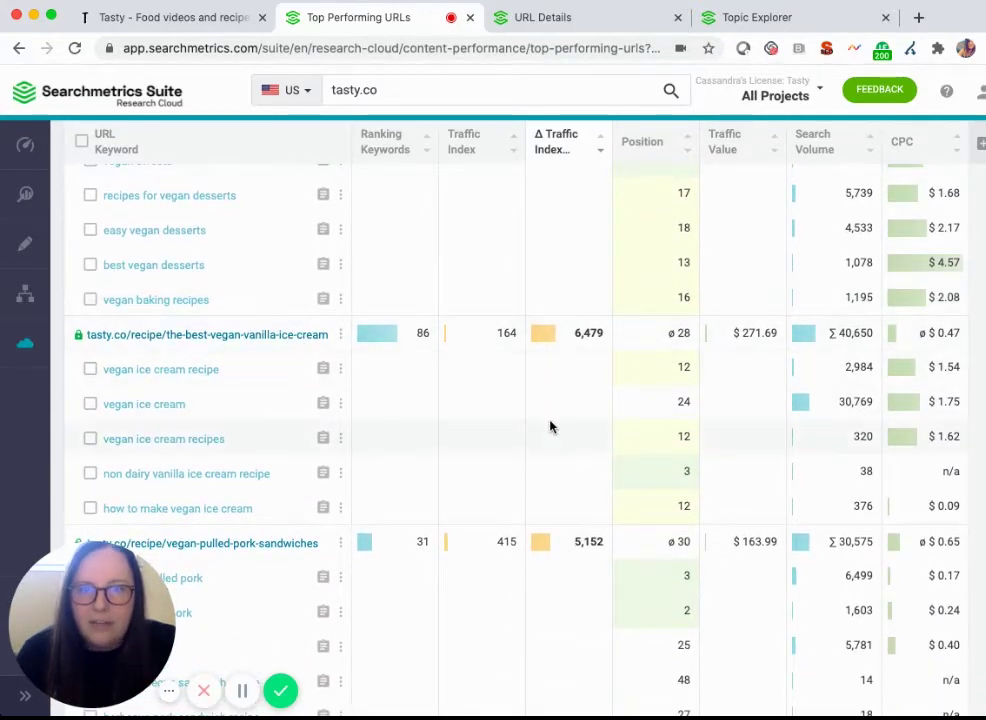
pyautogui.scroll(-1, 550, 427)
pyautogui.scroll(-2, 550, 427)
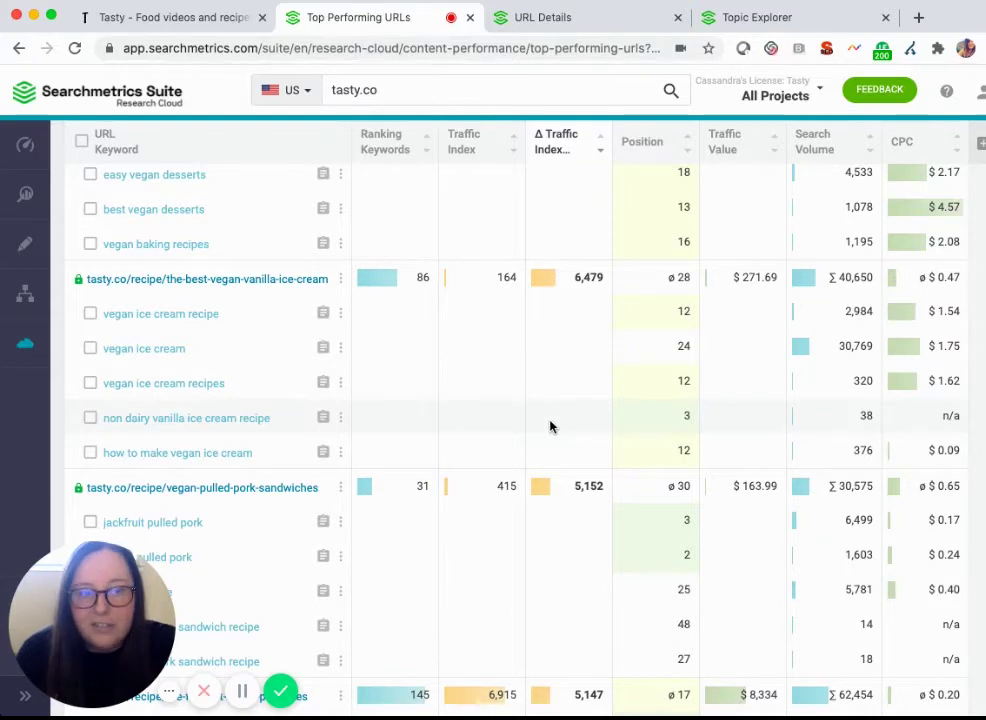
pyautogui.scroll(-1, 543, 405)
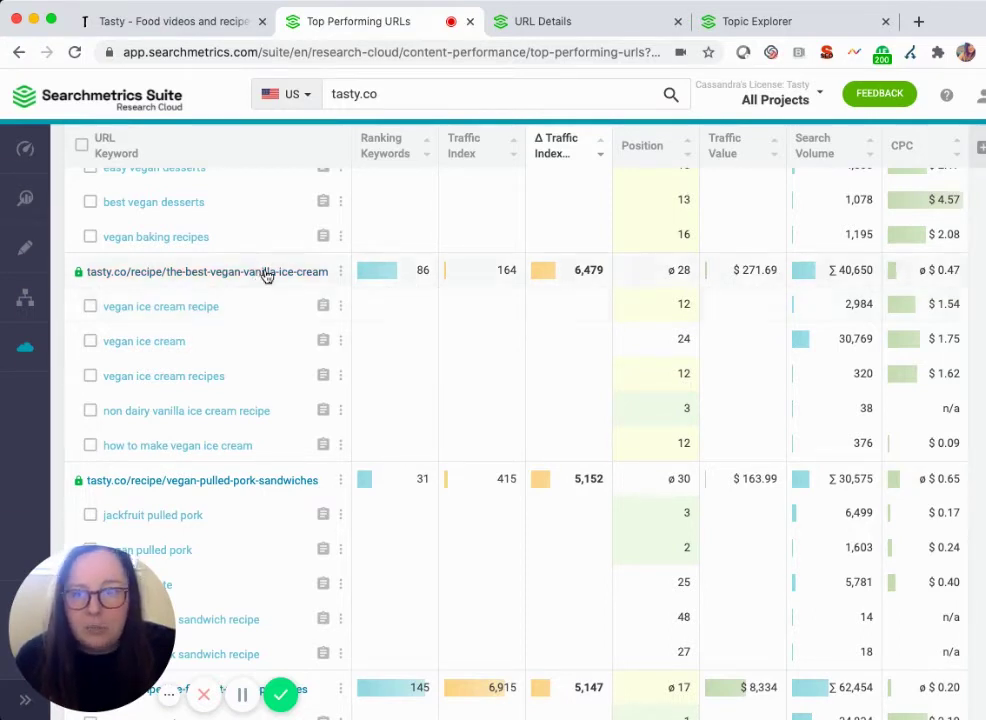
# - Open the URL details of the best-vegan-vanilla-ice-cream recipe and examine its competition insight and keyword performance
pyautogui.click(583, 21)
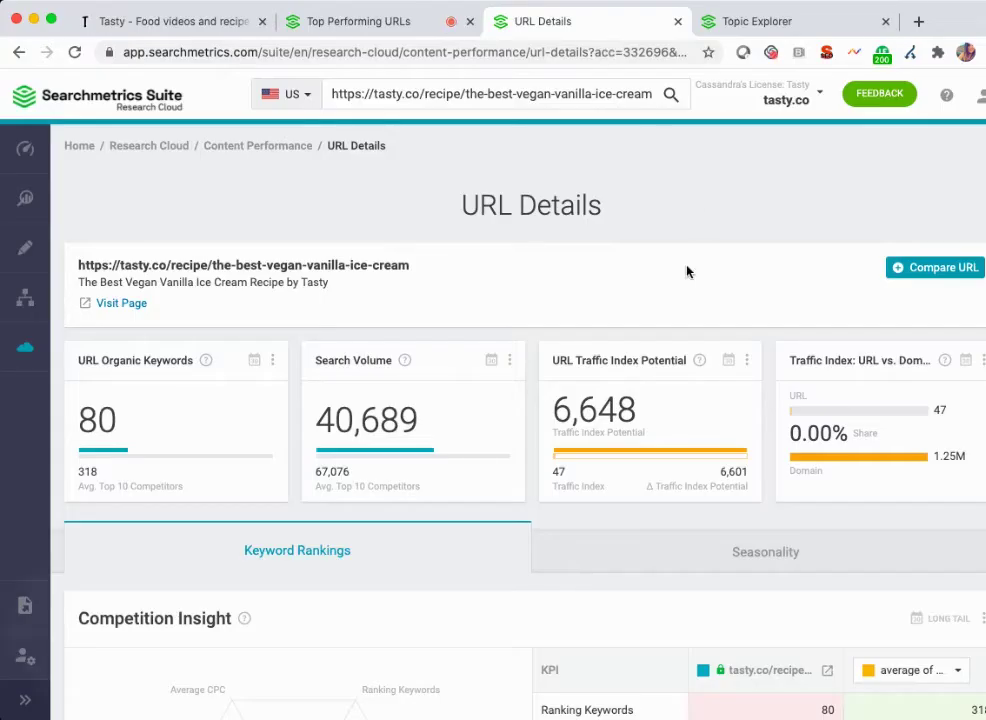
pyautogui.scroll(-1, 687, 271)
pyautogui.scroll(-1, 687, 271)
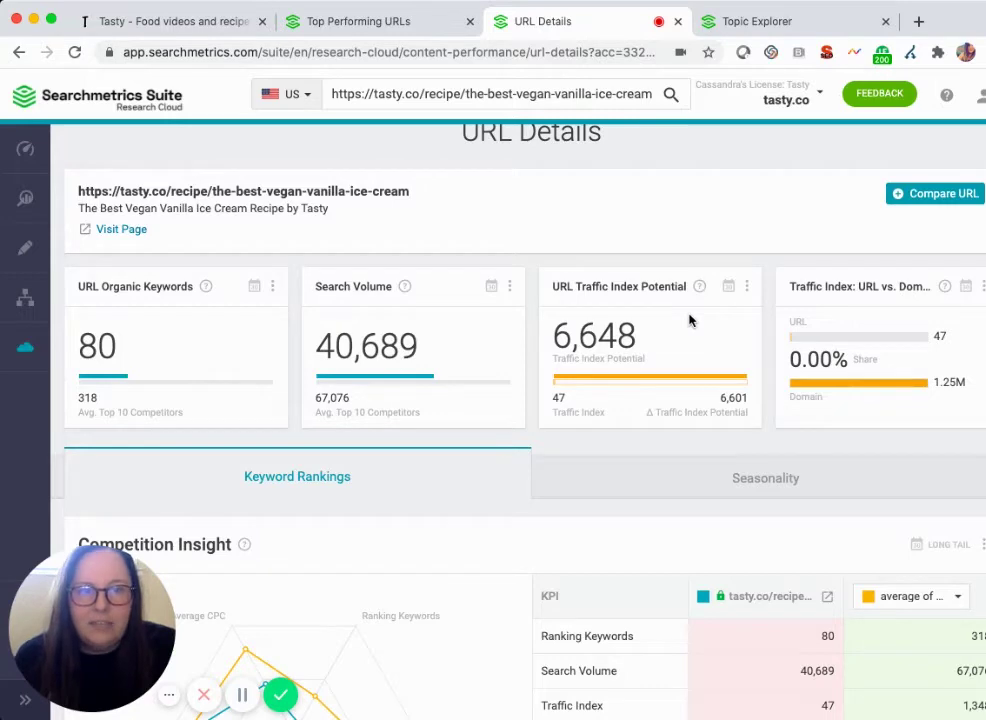
pyautogui.scroll(-5, 689, 320)
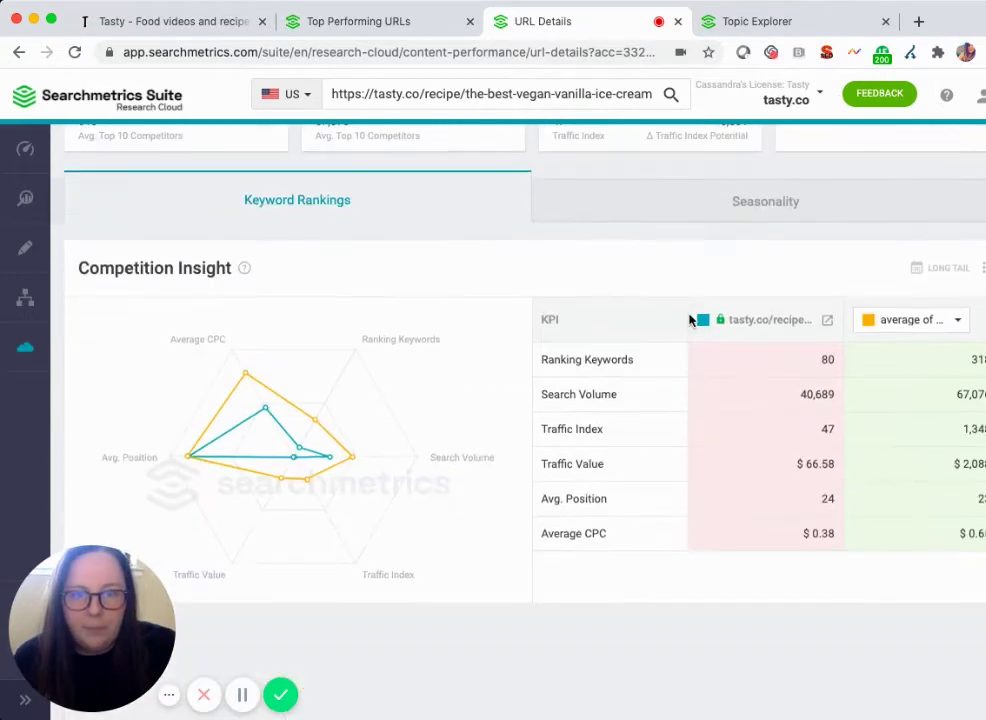
pyautogui.scroll(-2, 689, 320)
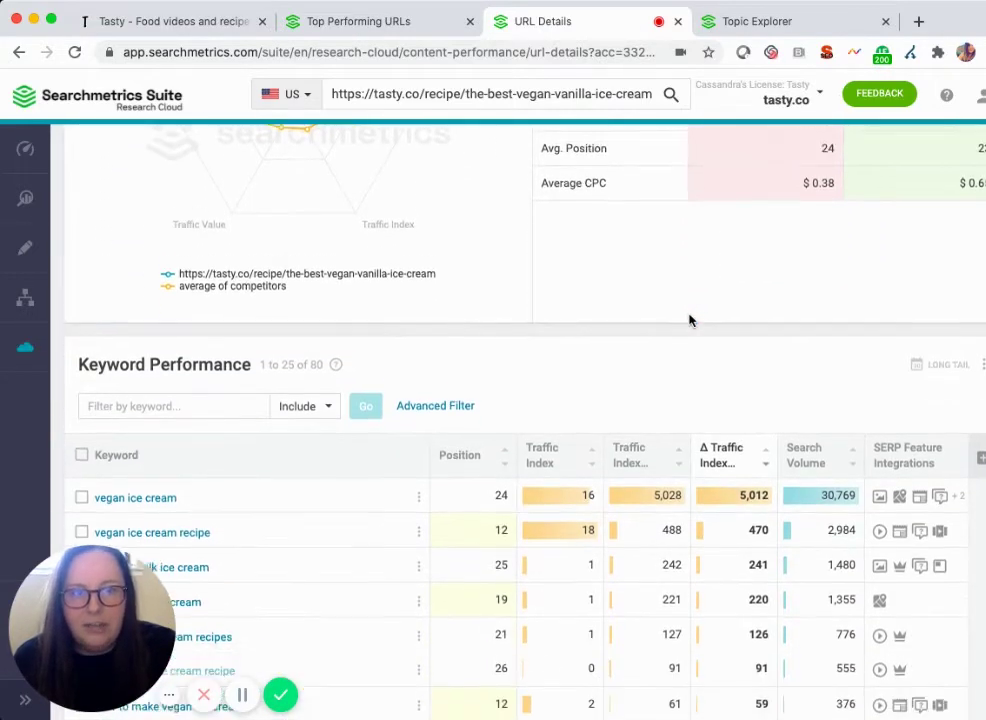
pyautogui.scroll(-1, 689, 320)
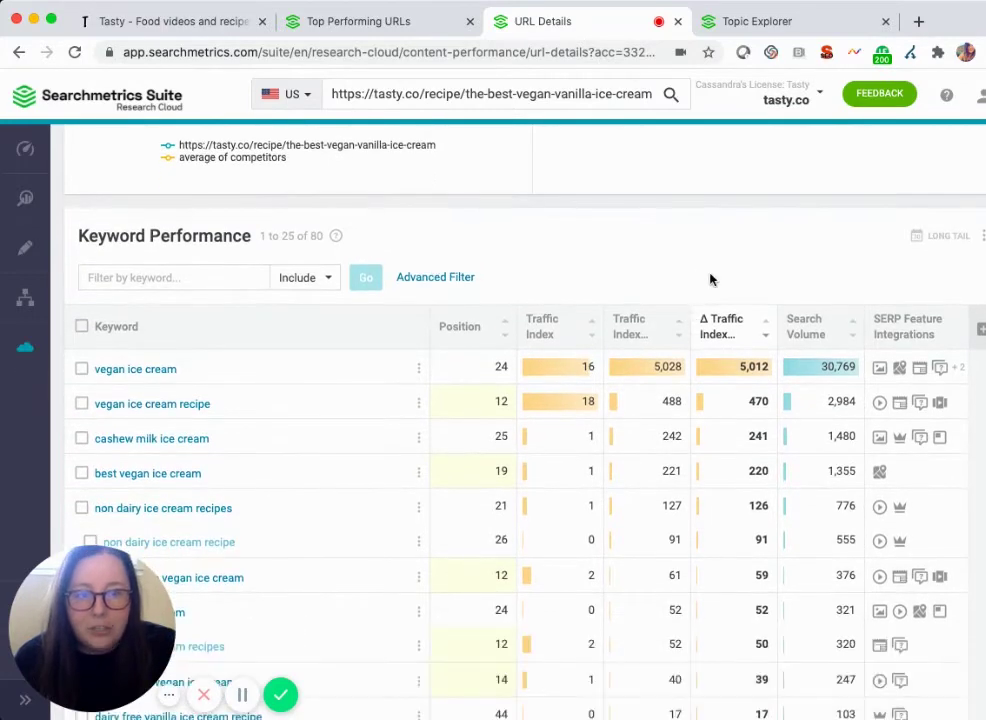
pyautogui.scroll(-1, 686, 230)
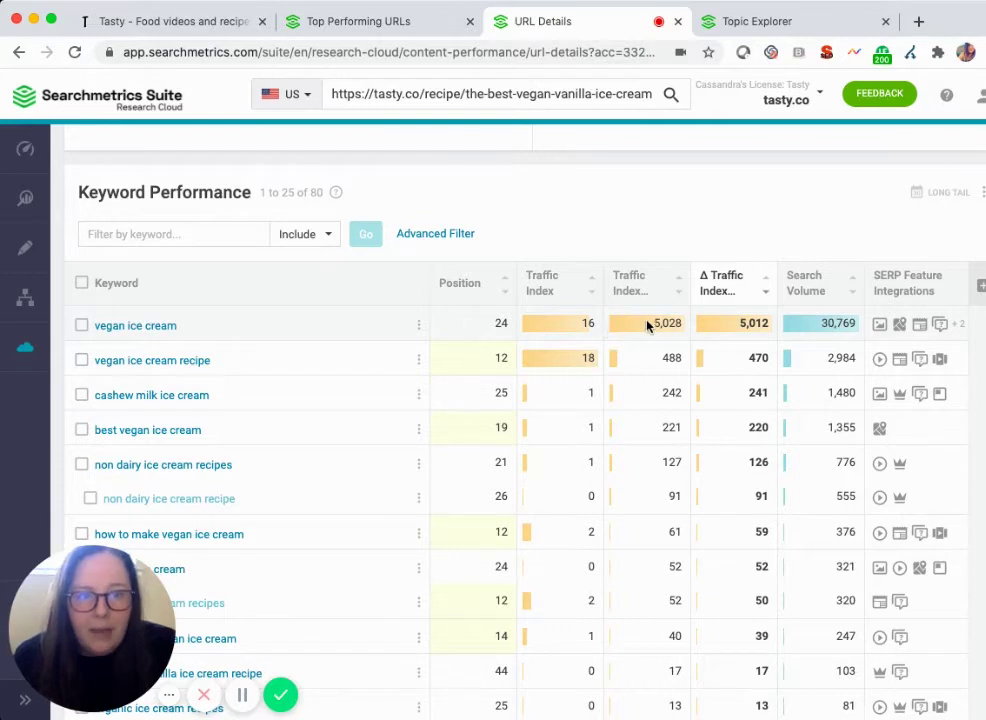
pyautogui.scroll(-1, 653, 325)
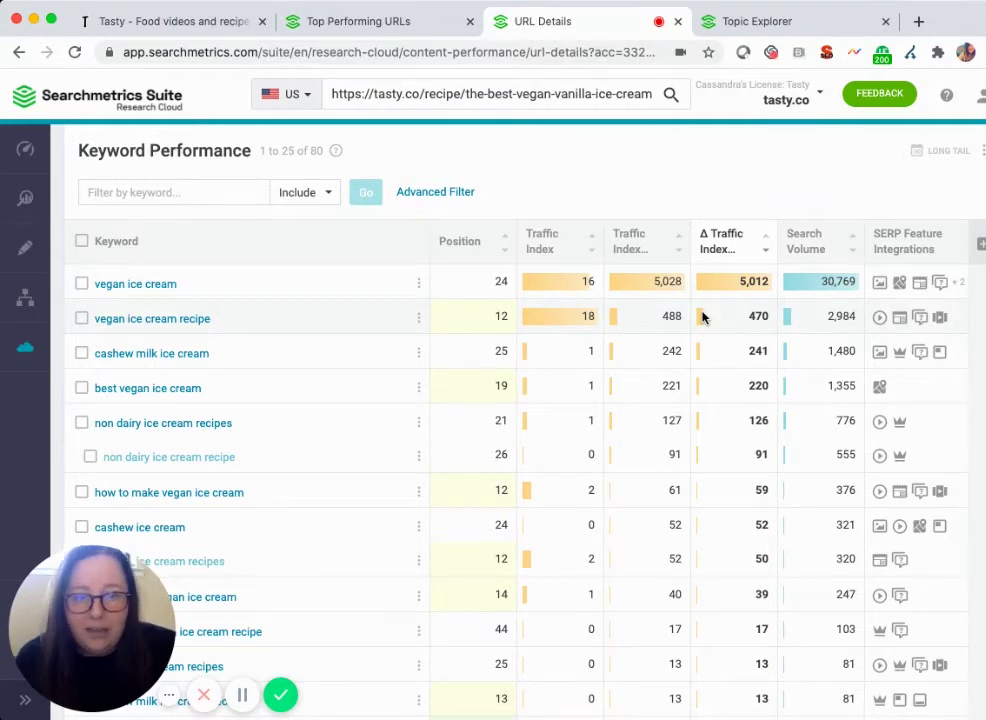
pyautogui.scroll(-2, 703, 316)
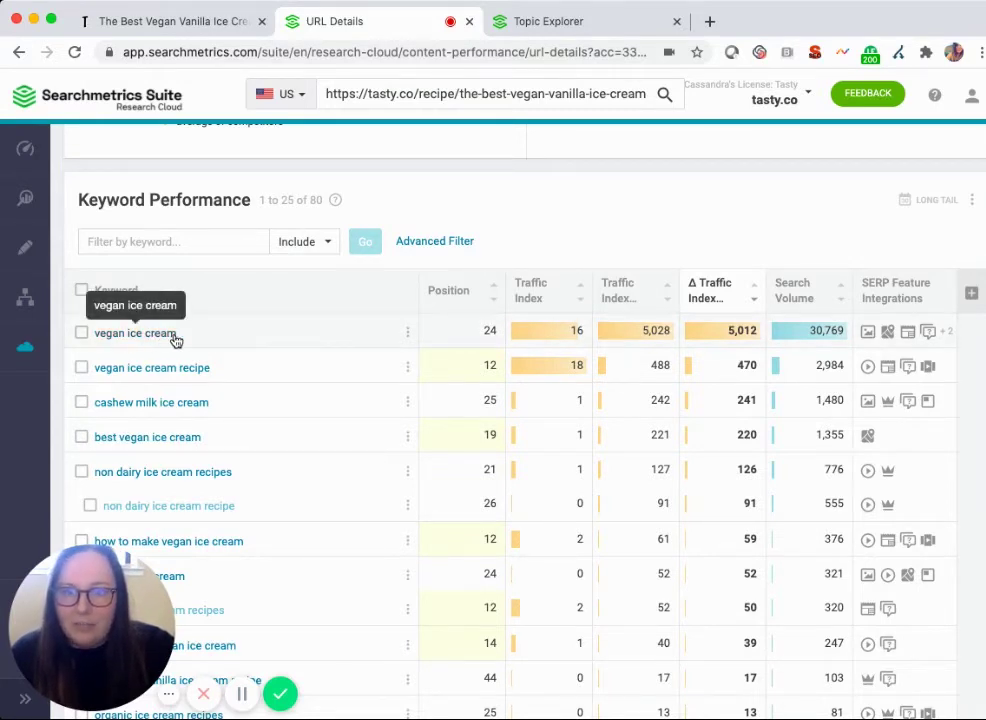
# - Open the topic details of "vegan ice cream" in Topic Explorer and examine its search intent, seasonality and ranking URLs
pyautogui.click(545, 24)
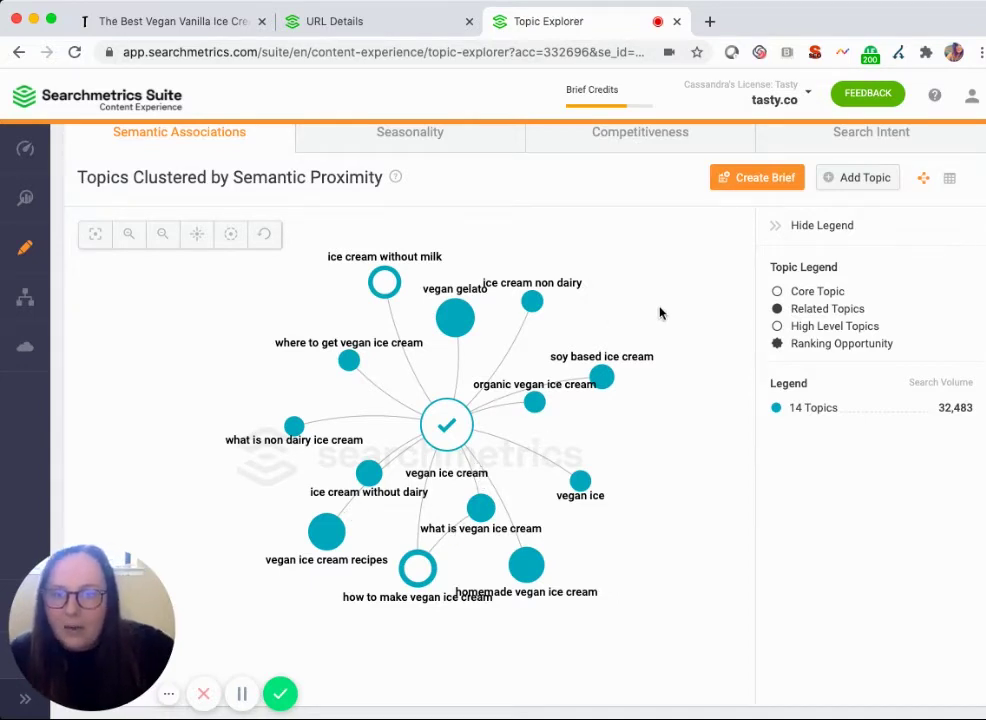
pyautogui.click(446, 428)
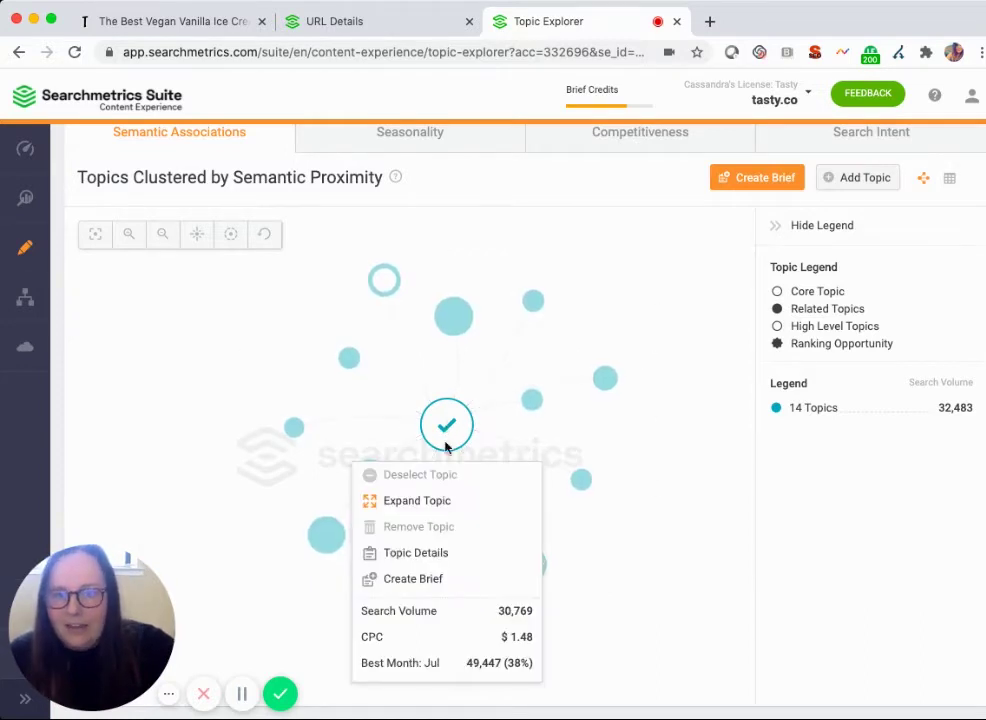
pyautogui.click(435, 556)
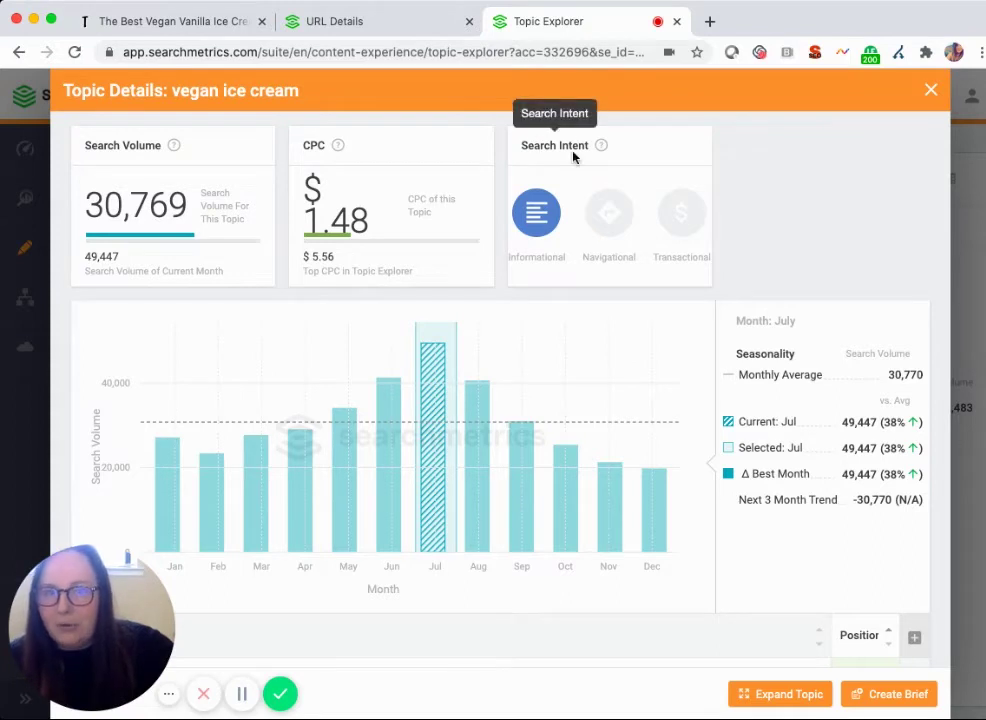
pyautogui.scroll(-3, 623, 386)
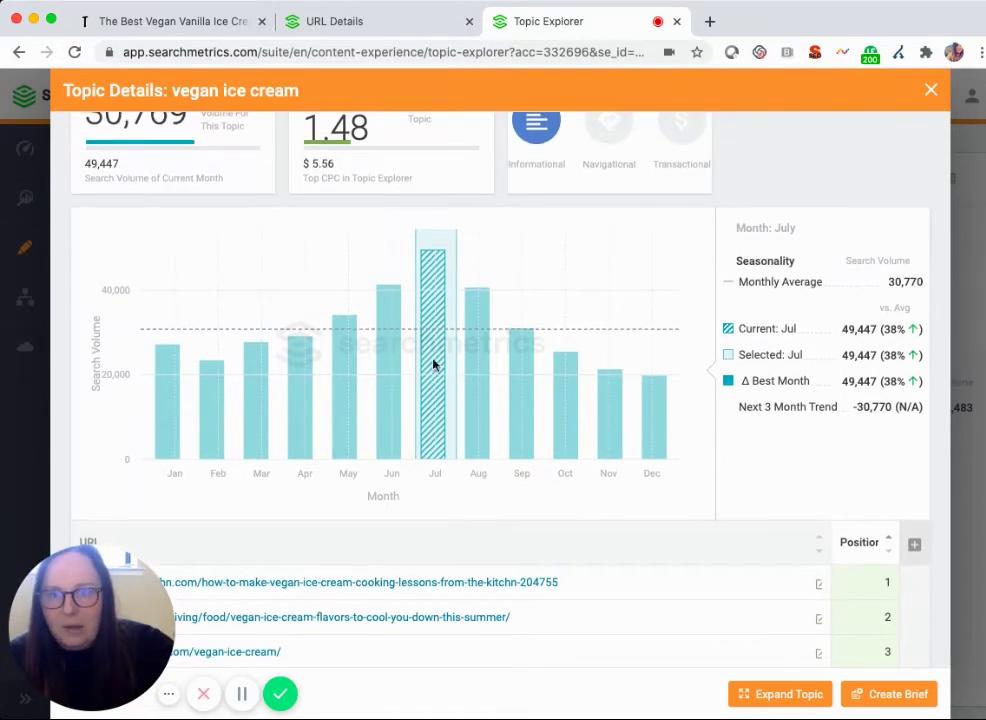
pyautogui.scroll(-8, 713, 461)
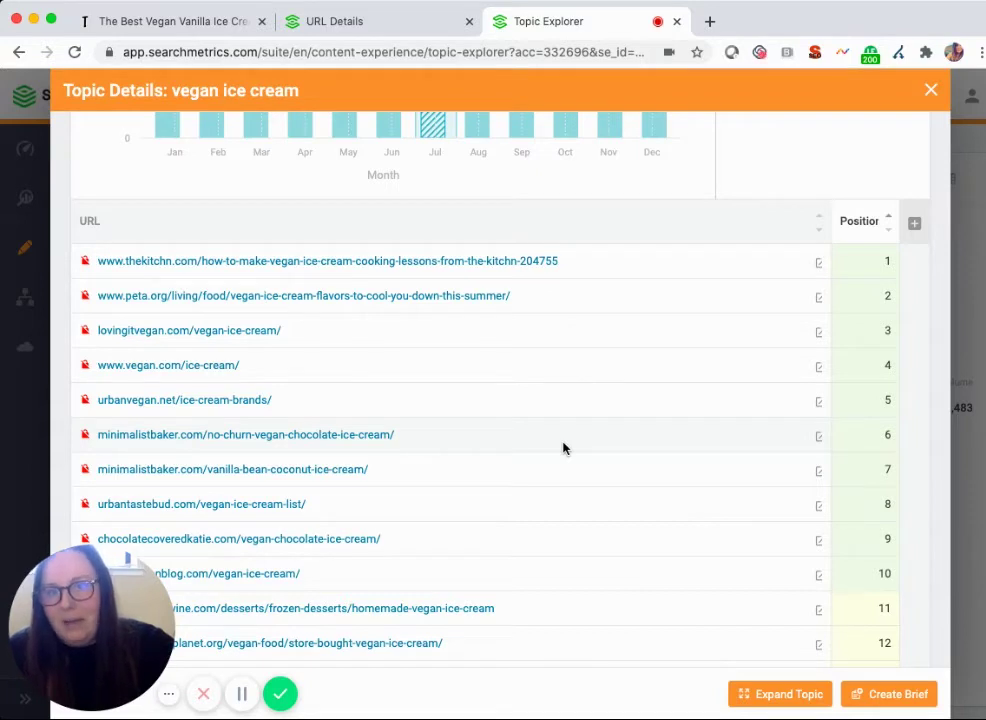
pyautogui.scroll(-2, 563, 448)
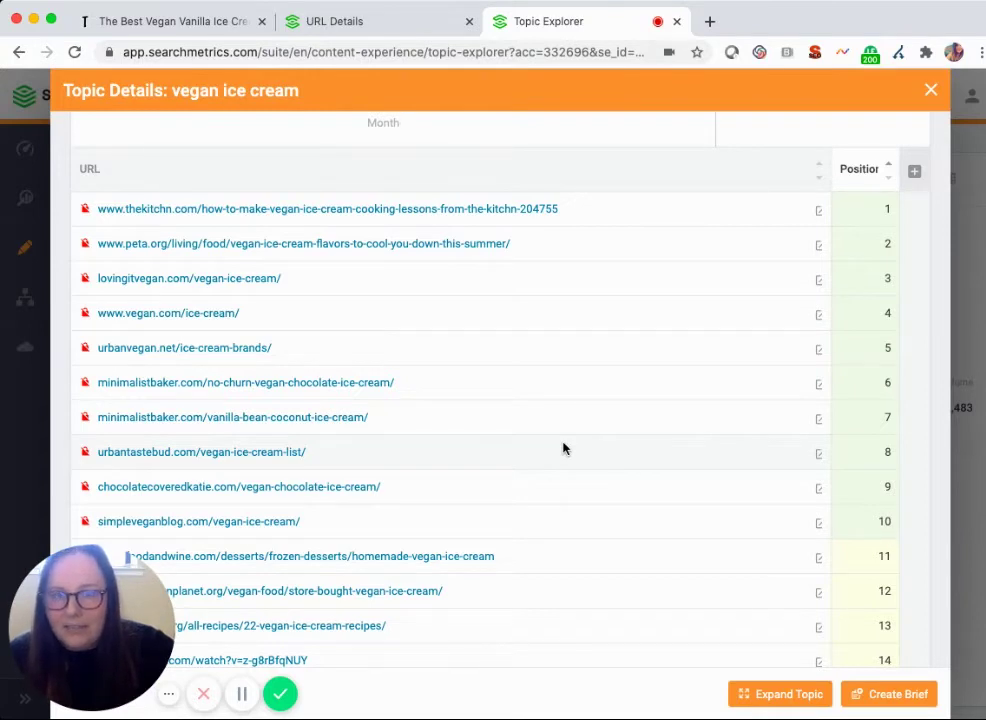
pyautogui.click(931, 90)
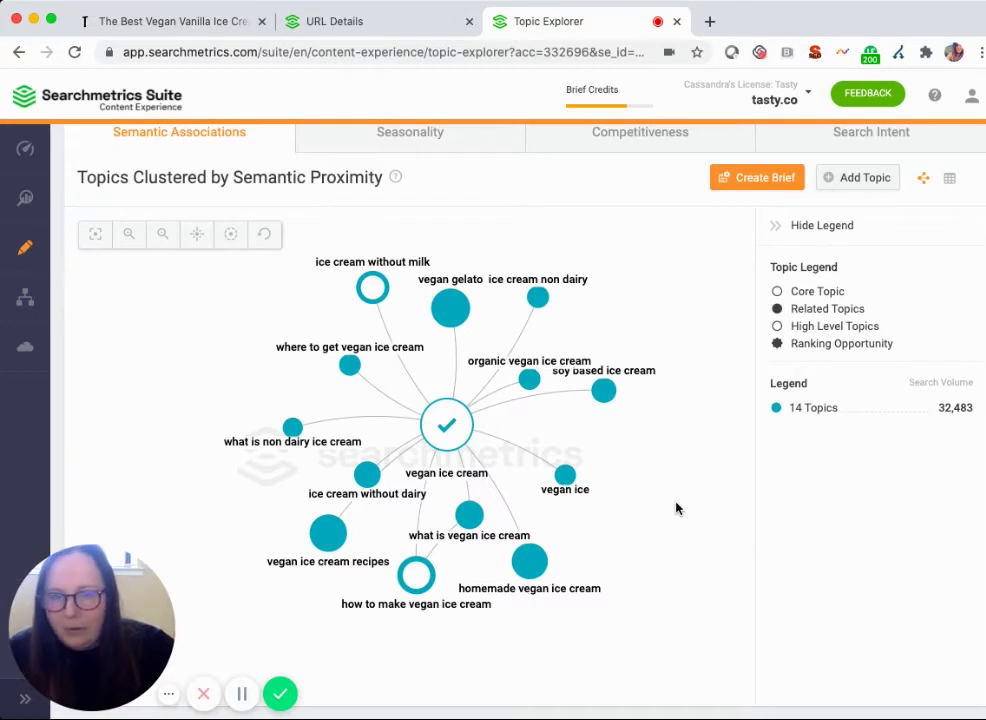
# - Remove the "vegan ice" topic from the semantic topic cluster
pyautogui.click(565, 476)
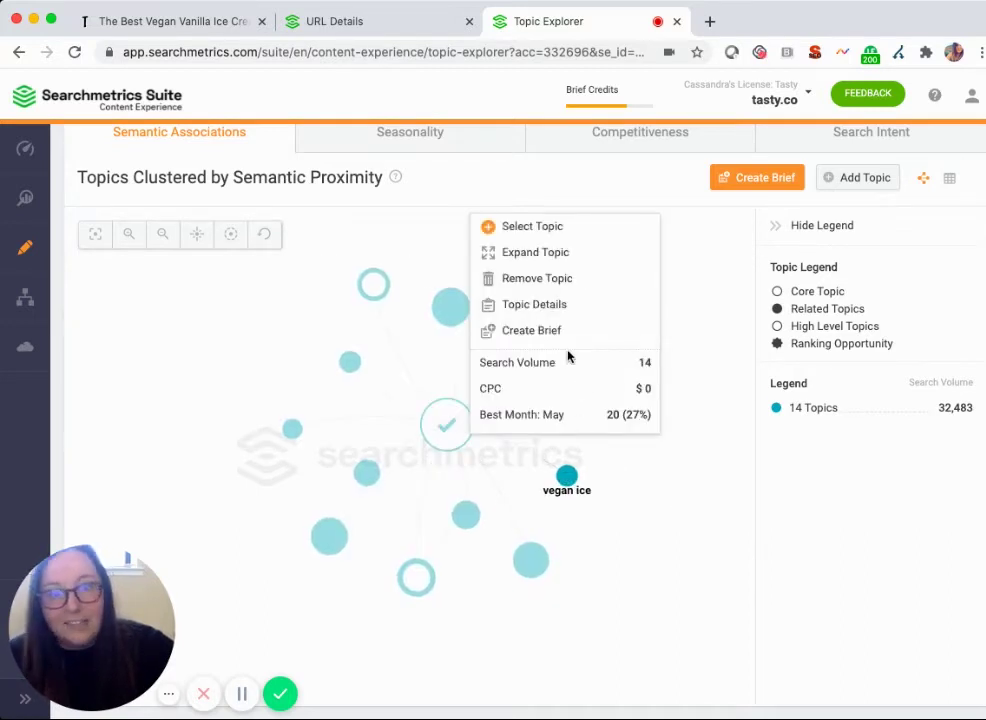
pyautogui.click(540, 279)
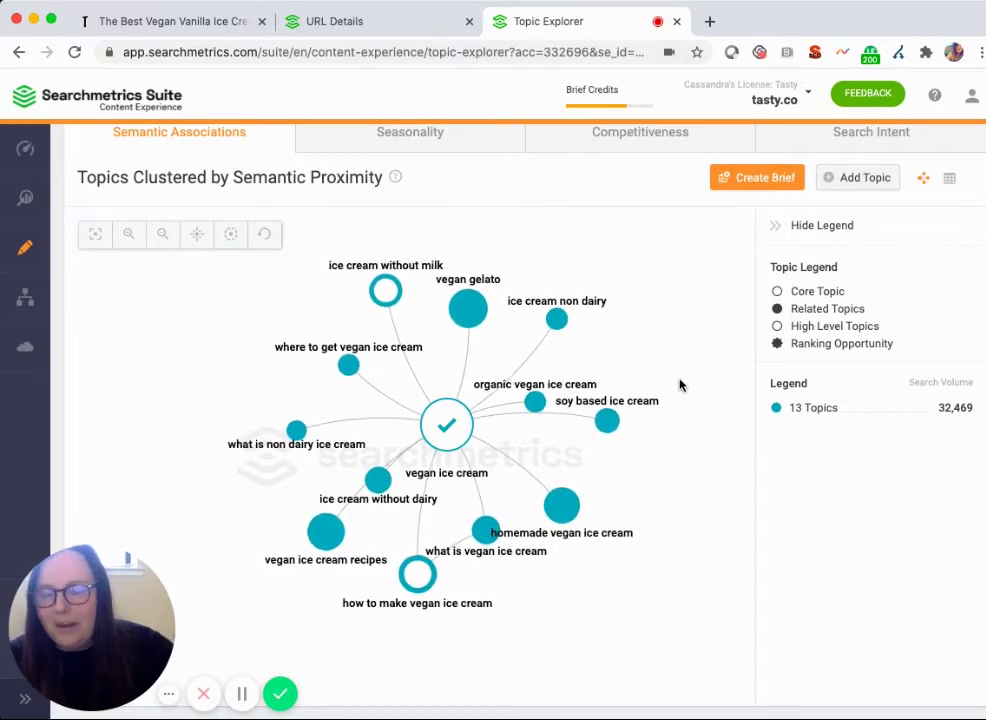
# - Compare the vegan ice cream topics by seasonality, competitiveness and search intent, ending on the semantic associations view
pyautogui.scroll(1, 679, 385)
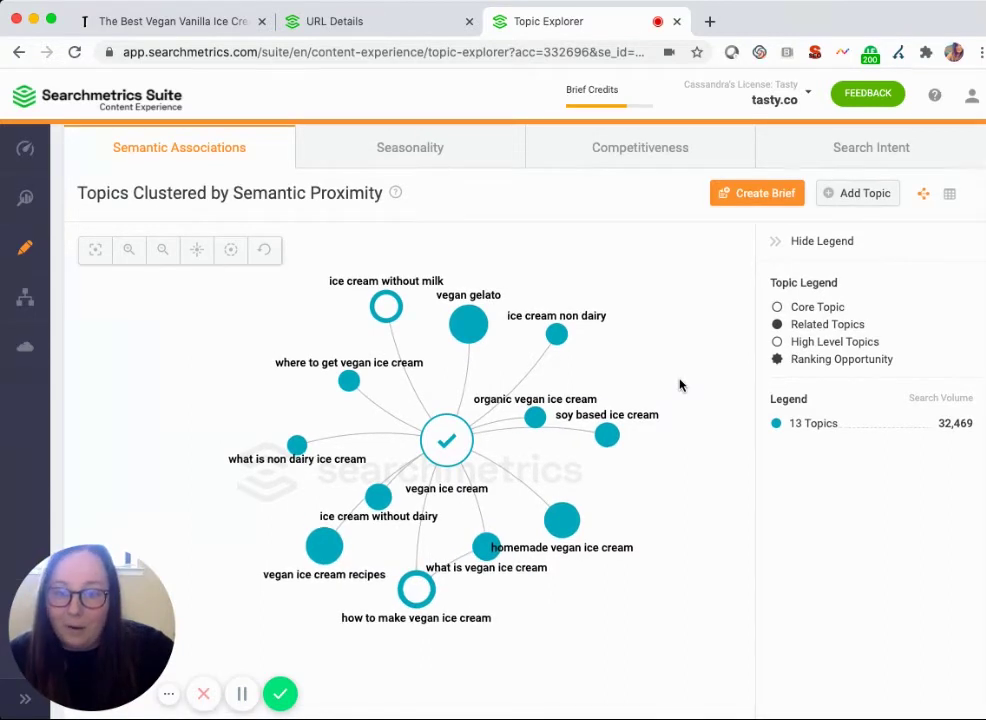
pyautogui.click(424, 154)
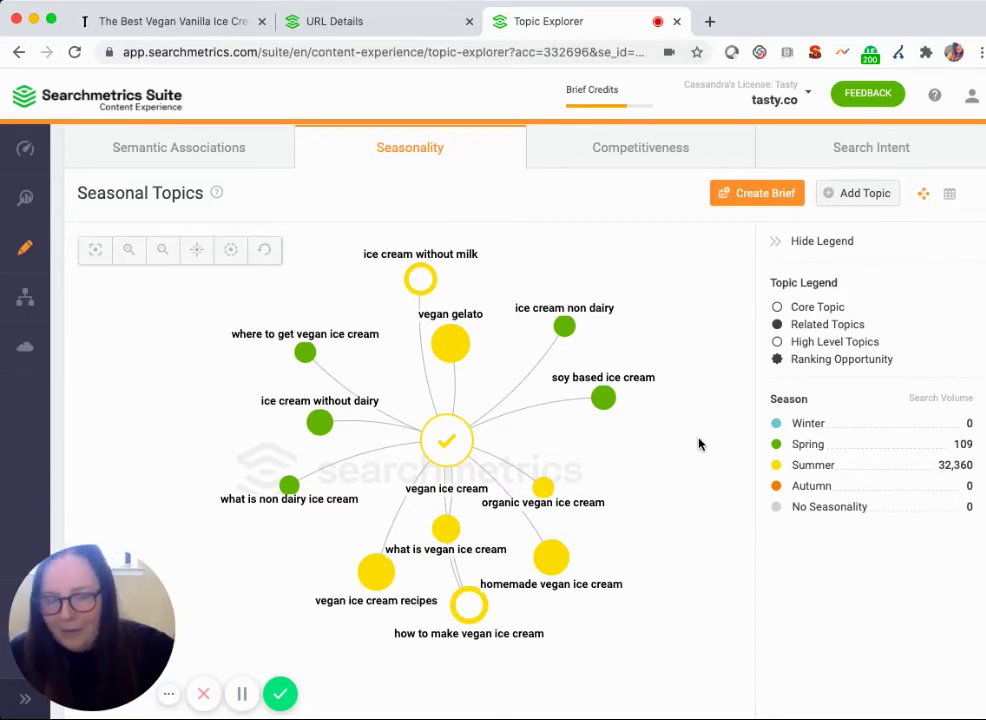
pyautogui.click(667, 149)
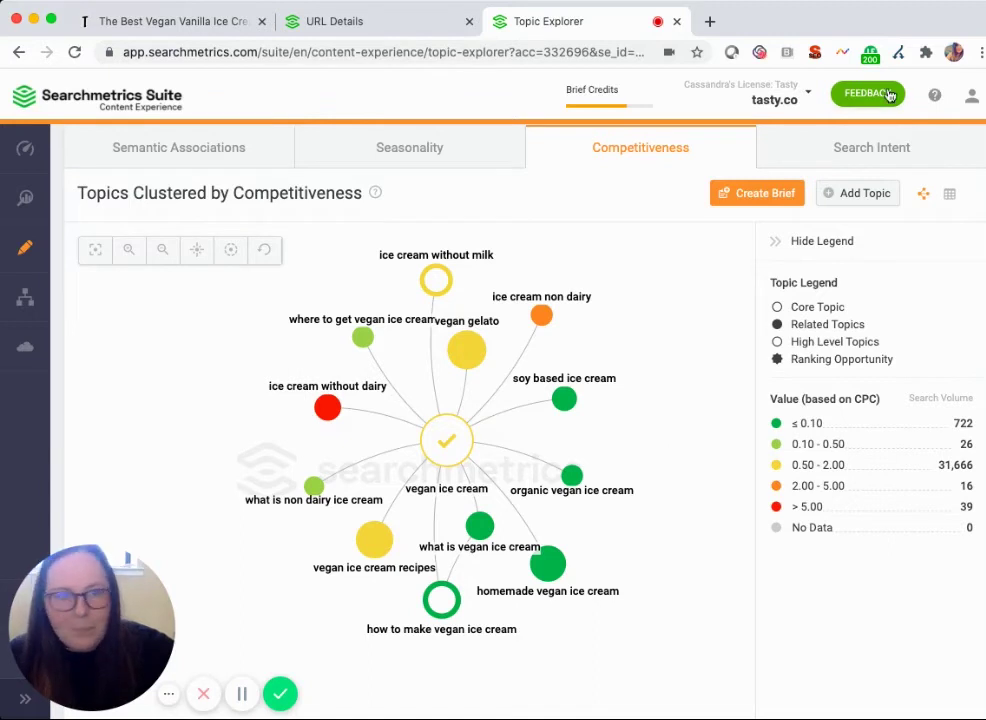
pyautogui.click(854, 149)
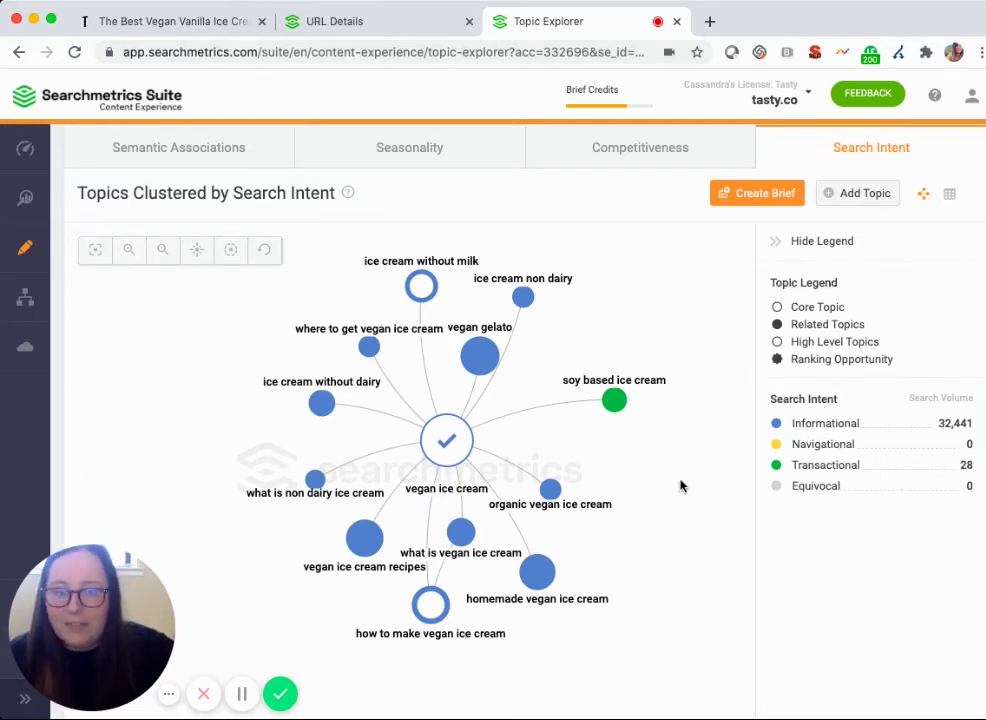
pyautogui.scroll(-1, 680, 480)
pyautogui.scroll(1, 680, 486)
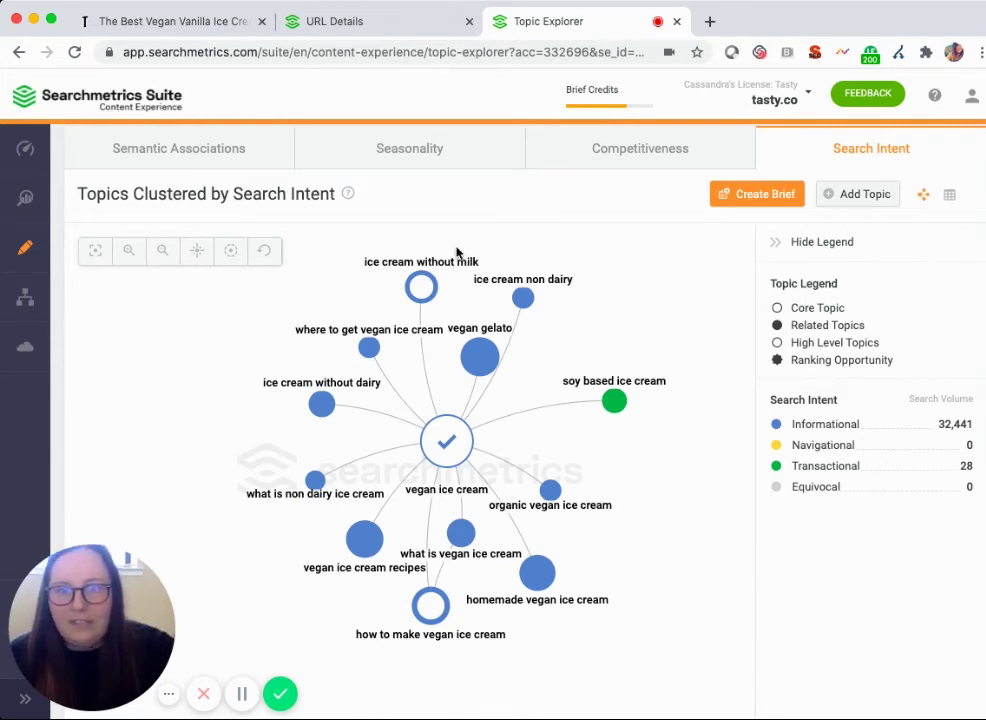
pyautogui.click(200, 152)
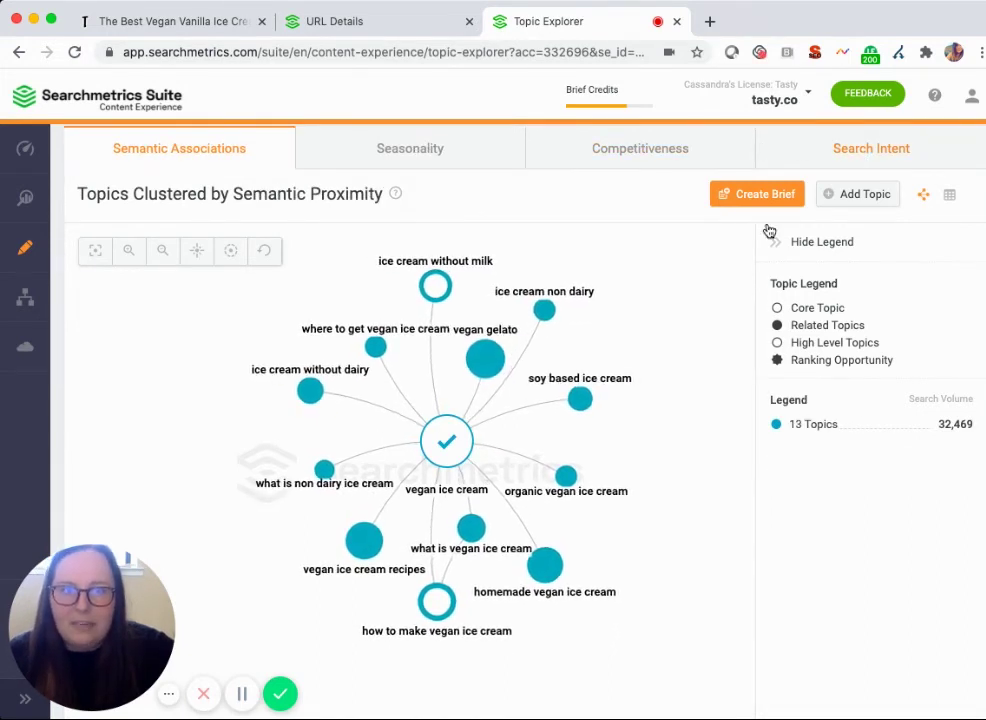
pyautogui.scroll(1, 710, 276)
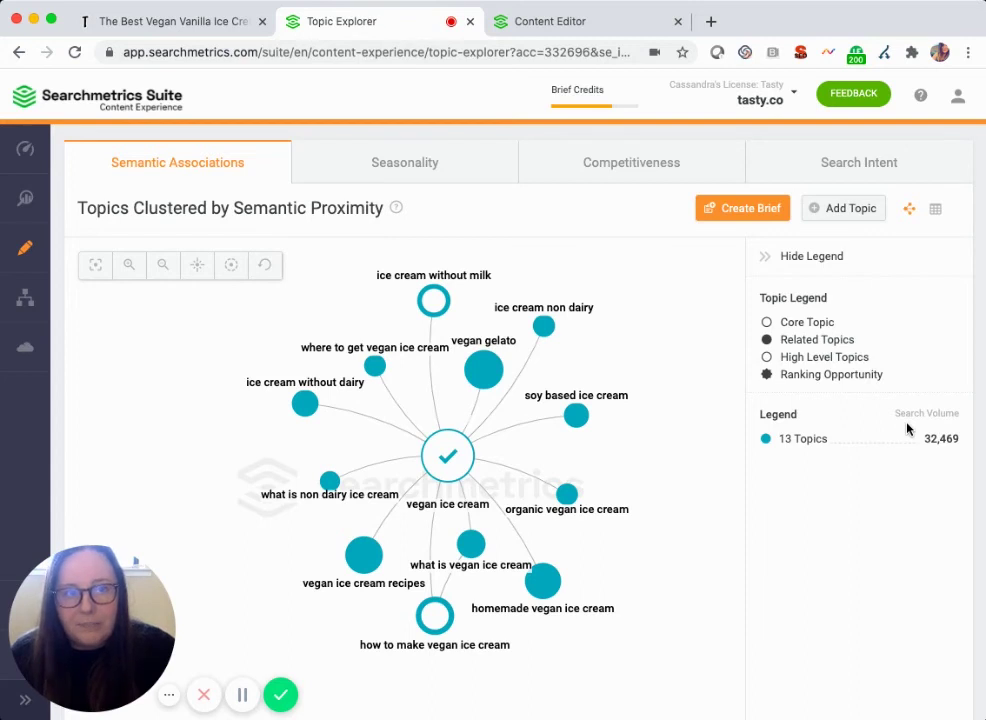
# - Open the brief creation form for the "vegan ice cream" topic, and switch to the existing vegan ice cream brief in Content Editor
pyautogui.click(750, 209)
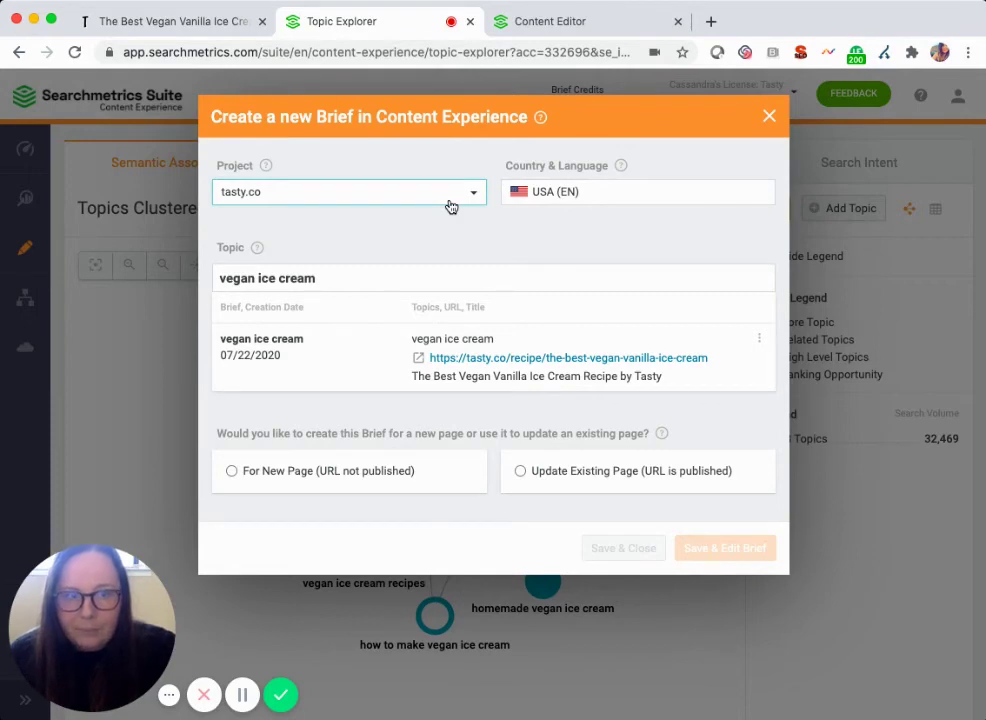
pyautogui.click(562, 21)
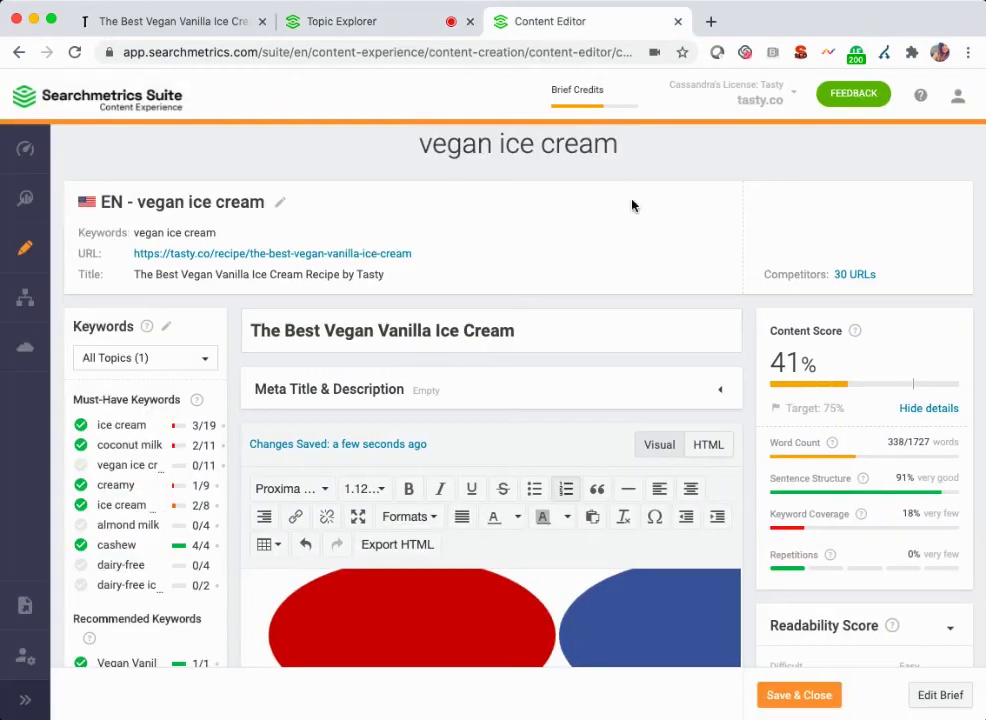
pyautogui.scroll(-1, 631, 205)
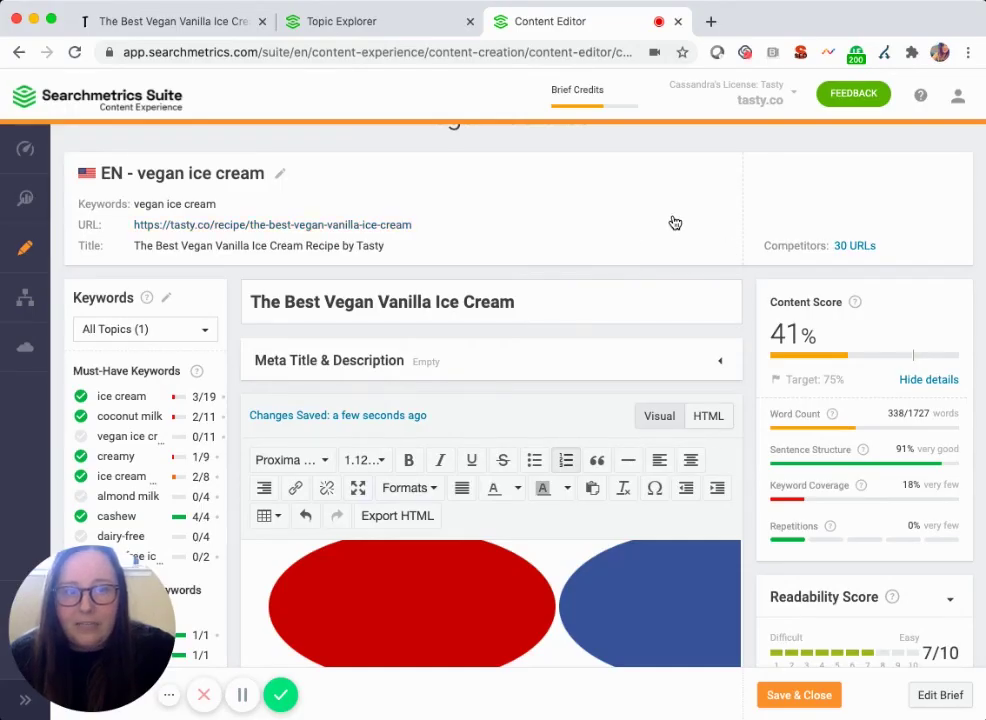
pyautogui.scroll(-1, 673, 221)
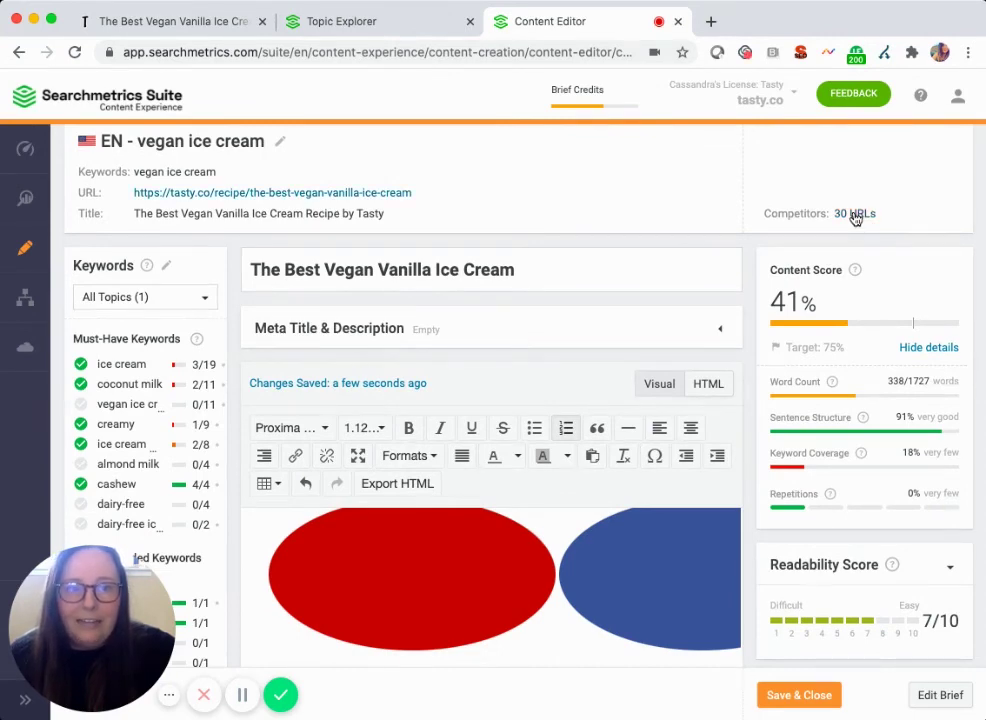
# - Open the brief's competitor overview, examine the competing URLs' positions and word counts, and close it
pyautogui.click(855, 215)
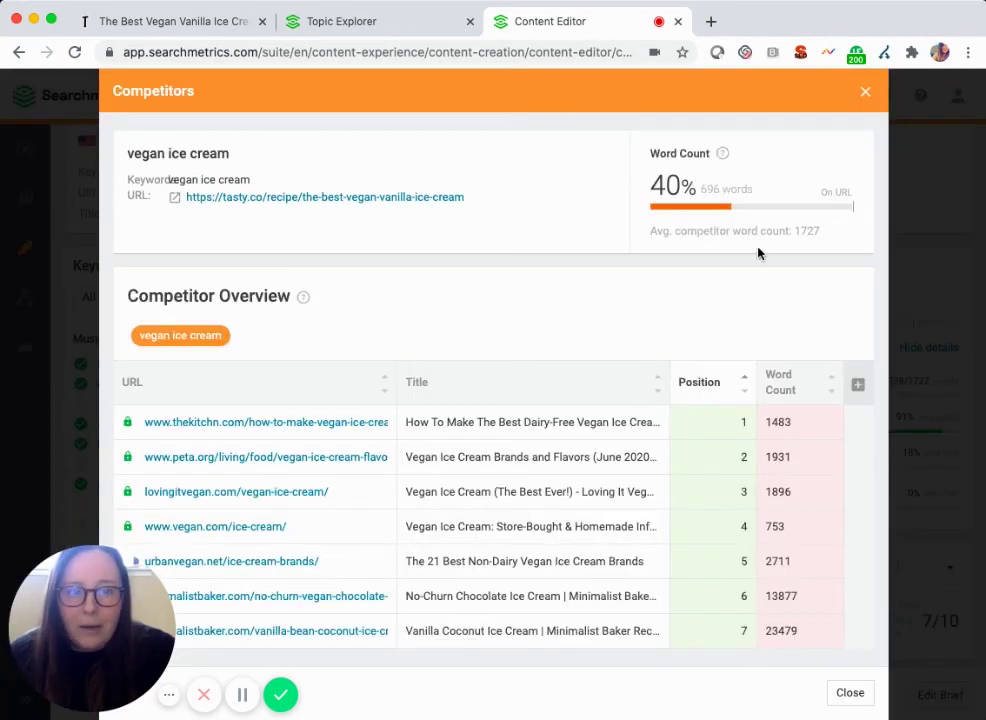
pyautogui.scroll(-2, 704, 407)
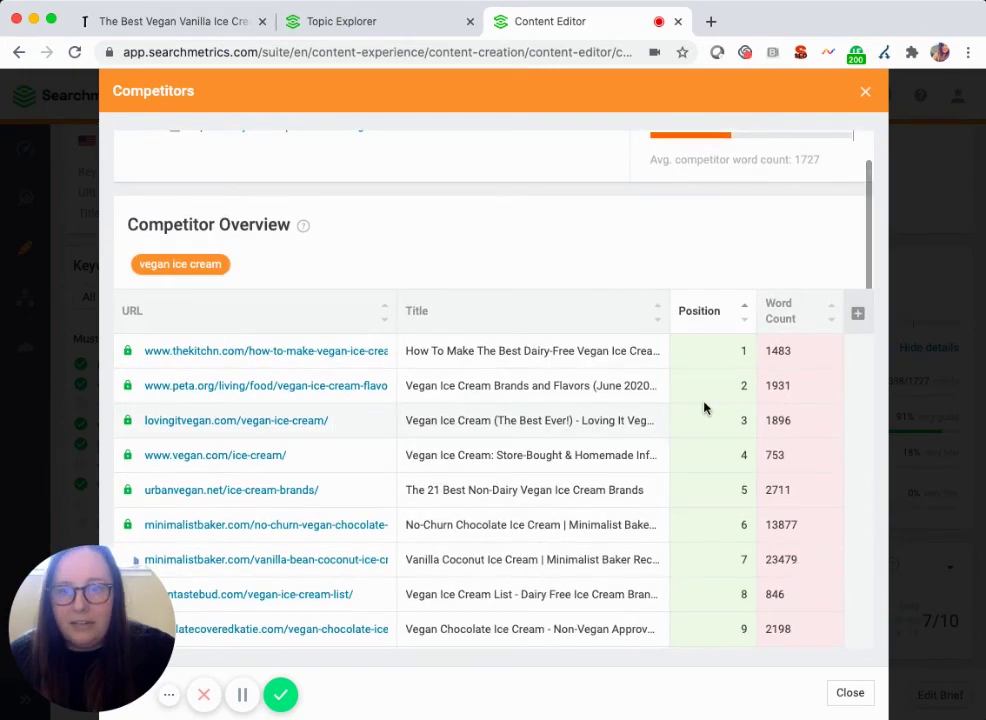
pyautogui.scroll(-1, 704, 407)
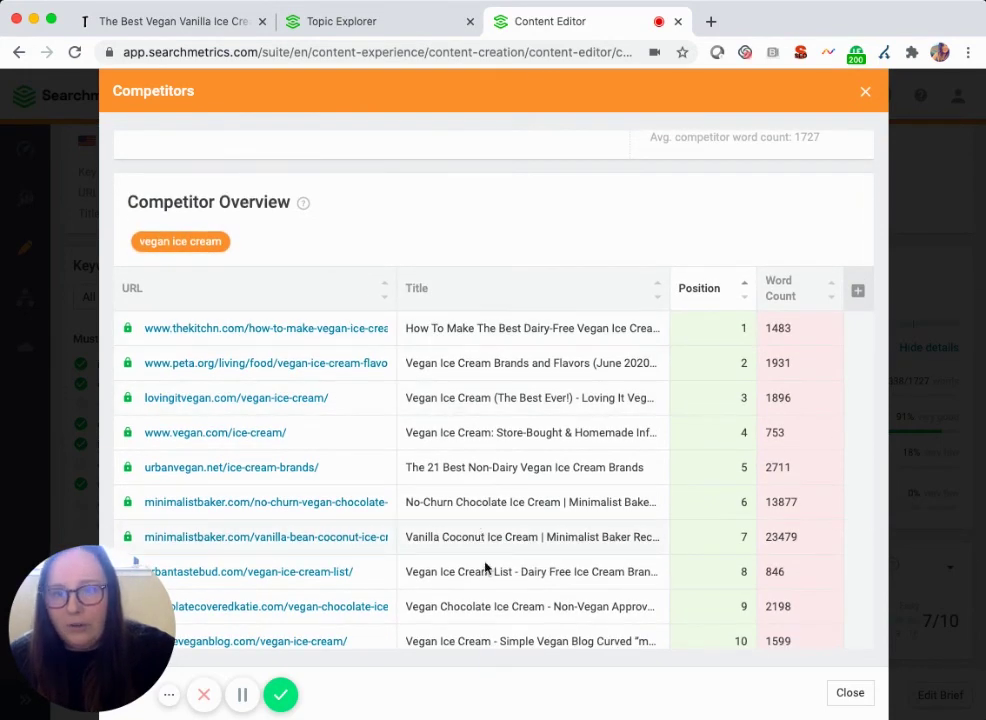
pyautogui.scroll(-1, 640, 600)
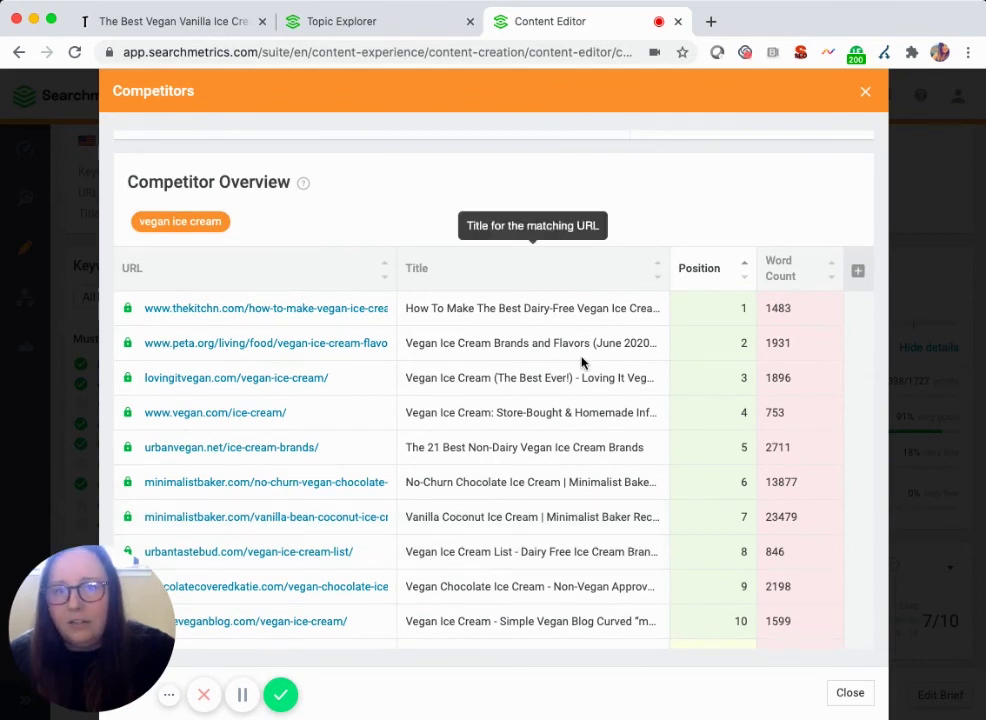
pyautogui.click(865, 91)
# - Compare the recipe text in the brief with the live vegan vanilla ice cream page on tasty.co, returning to Content Editor
pyautogui.scroll(-3, 890, 314)
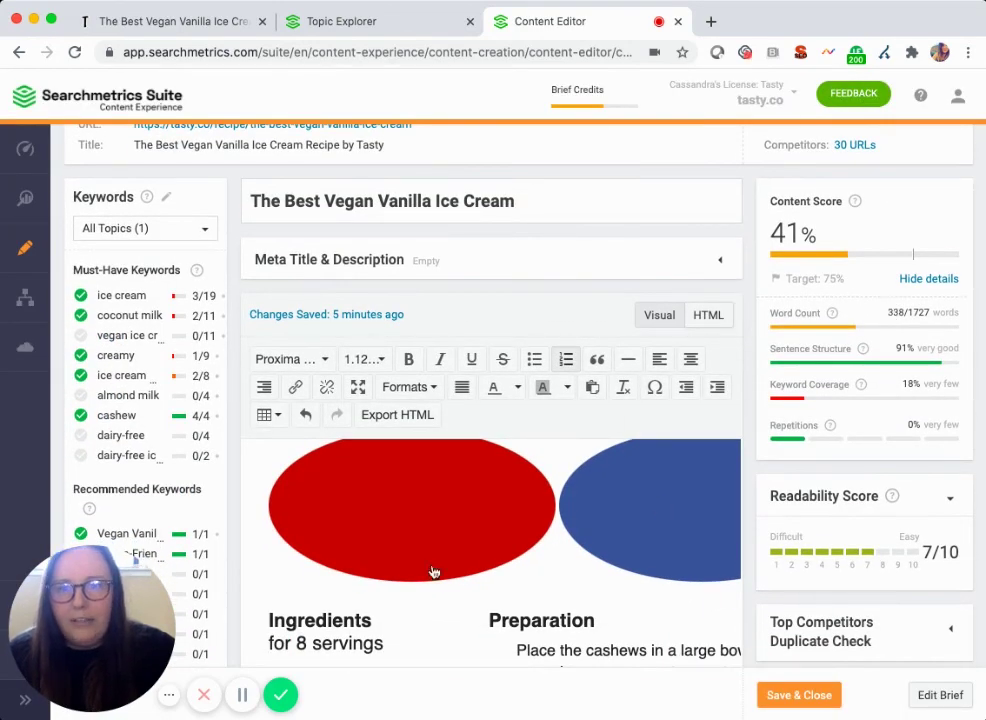
pyautogui.scroll(-3, 433, 572)
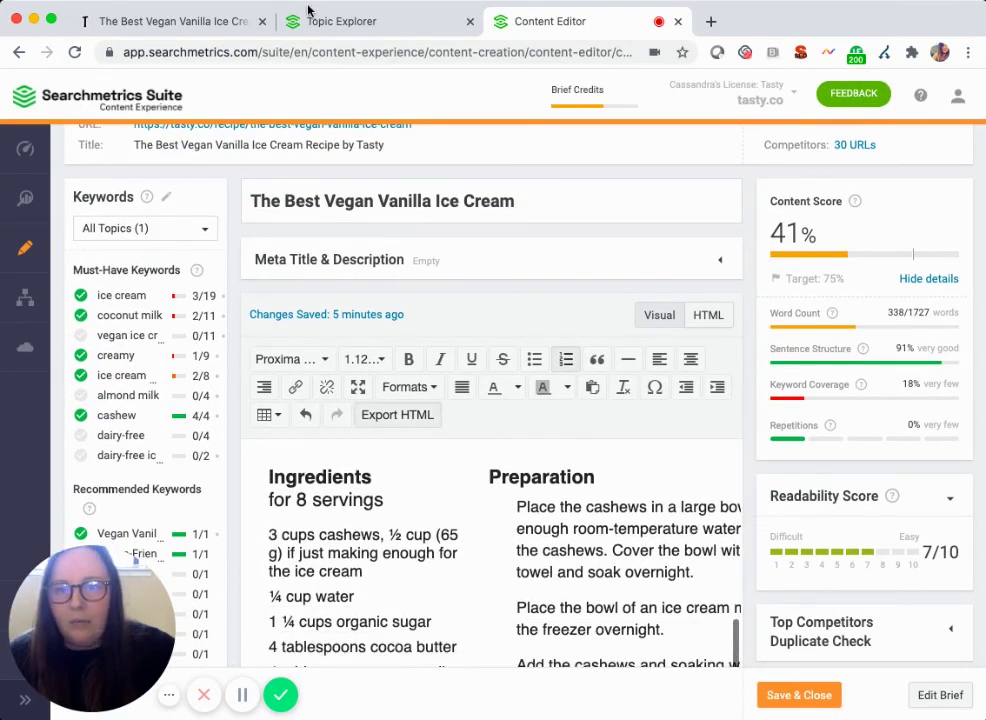
pyautogui.click(183, 22)
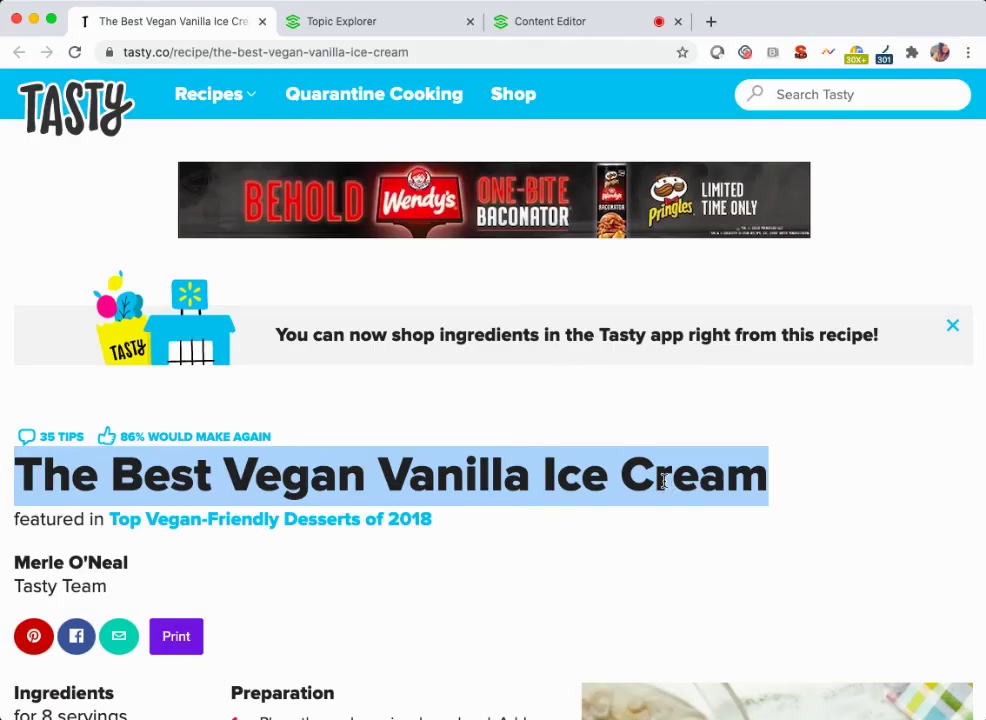
pyautogui.scroll(-3, 664, 481)
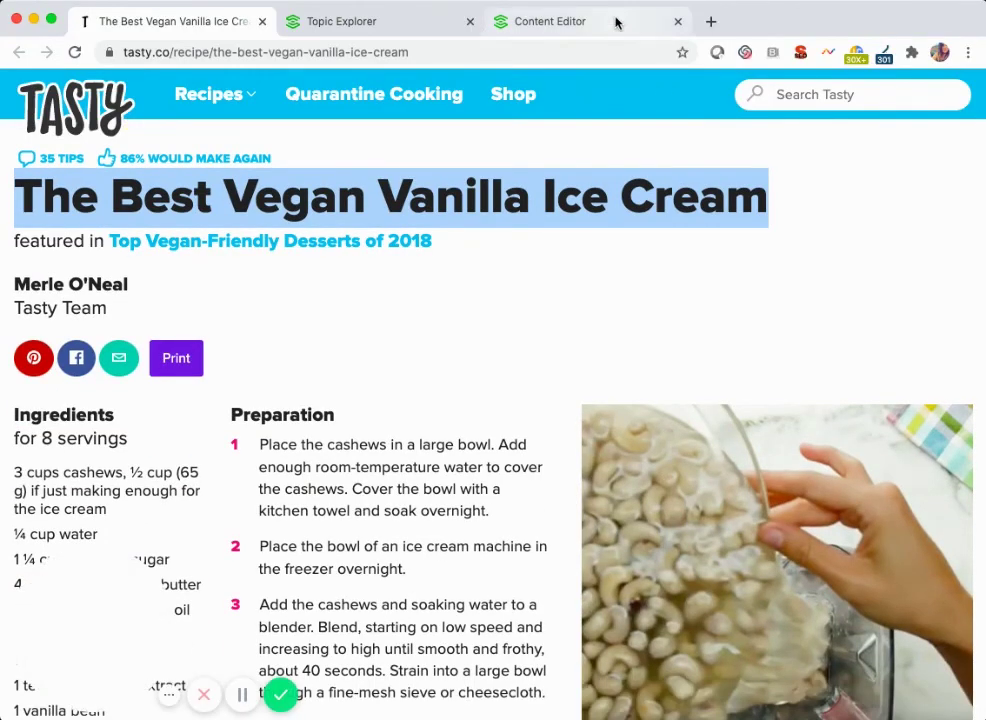
pyautogui.click(617, 22)
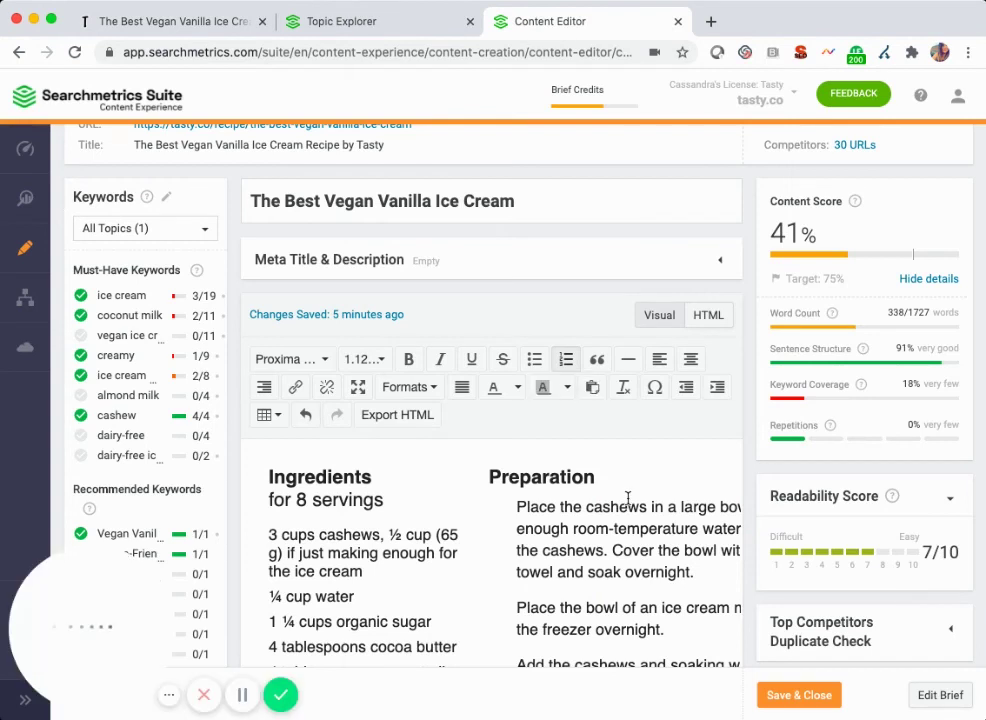
# - Examine the must-have keywords and view the usage examples and knowledge base entry for "ice cream"
pyautogui.scroll(-1, 679, 627)
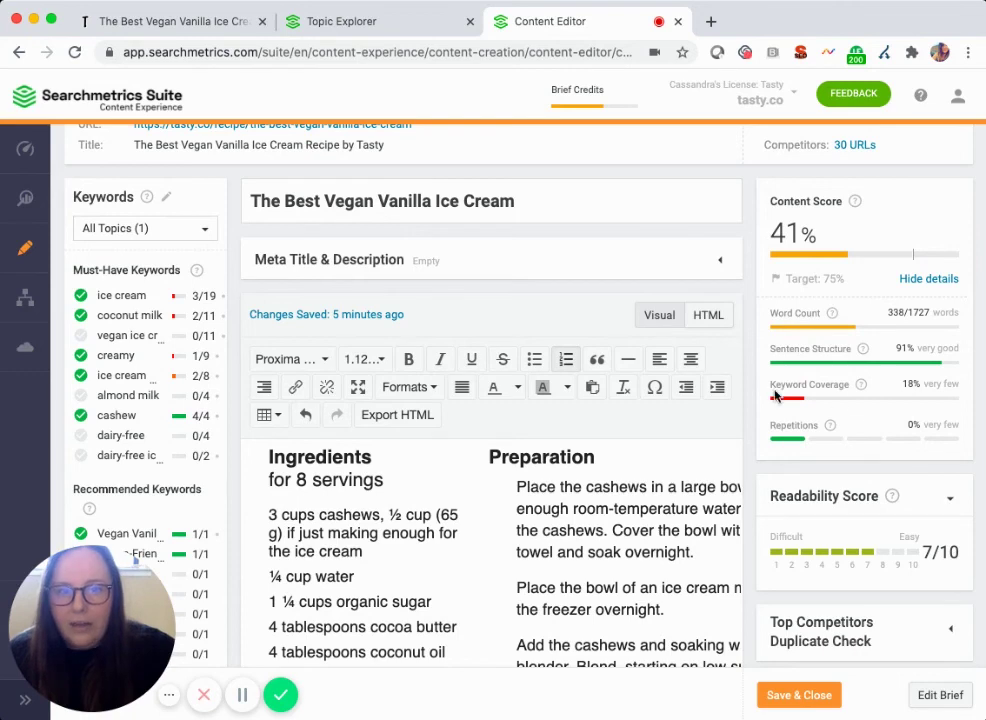
pyautogui.scroll(-2, 213, 360)
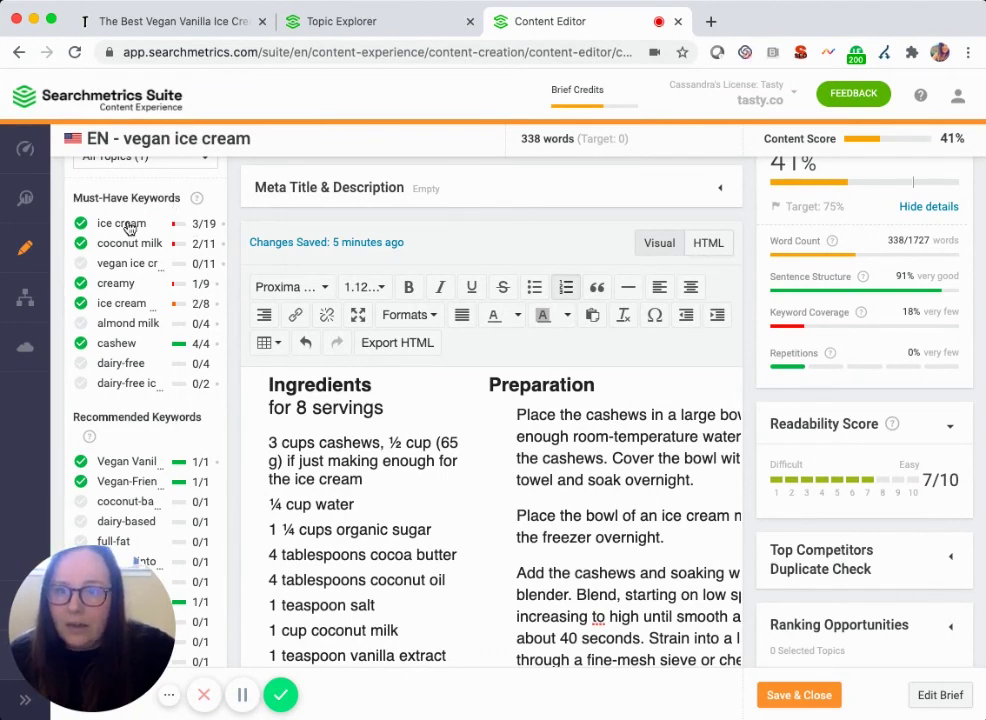
pyautogui.moveTo(131, 227)
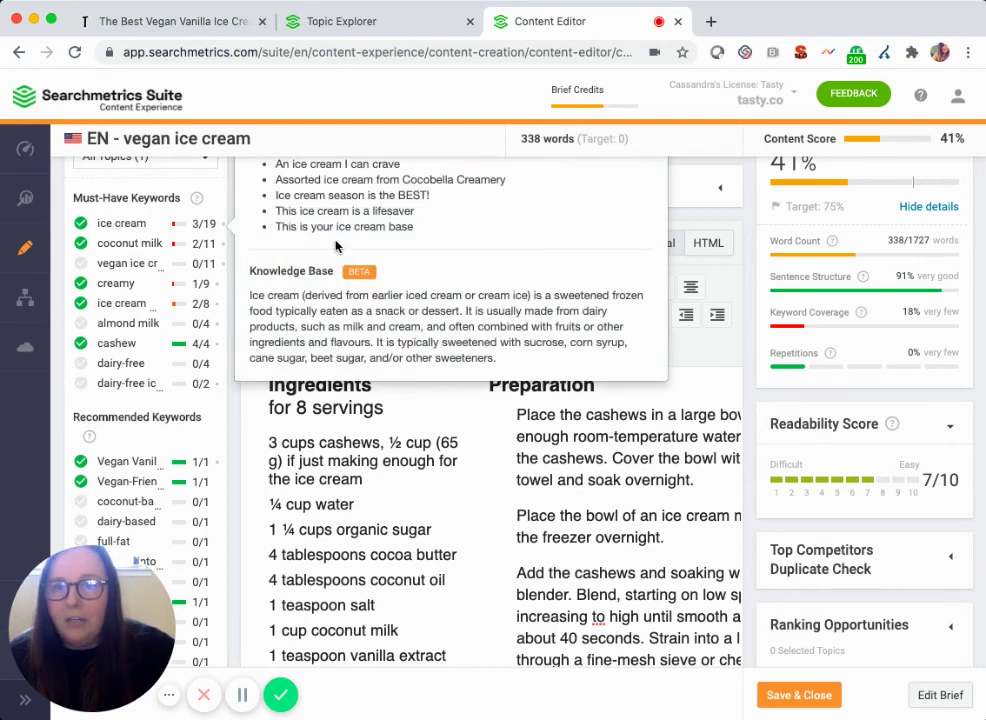
pyautogui.scroll(1, 337, 247)
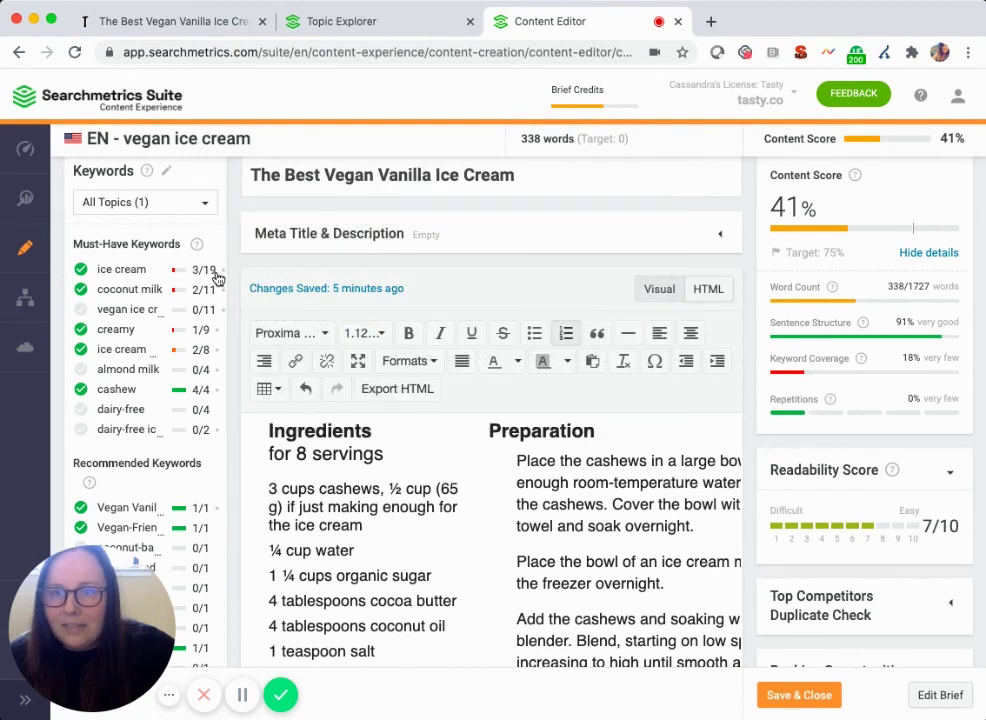
pyautogui.scroll(-1, 183, 283)
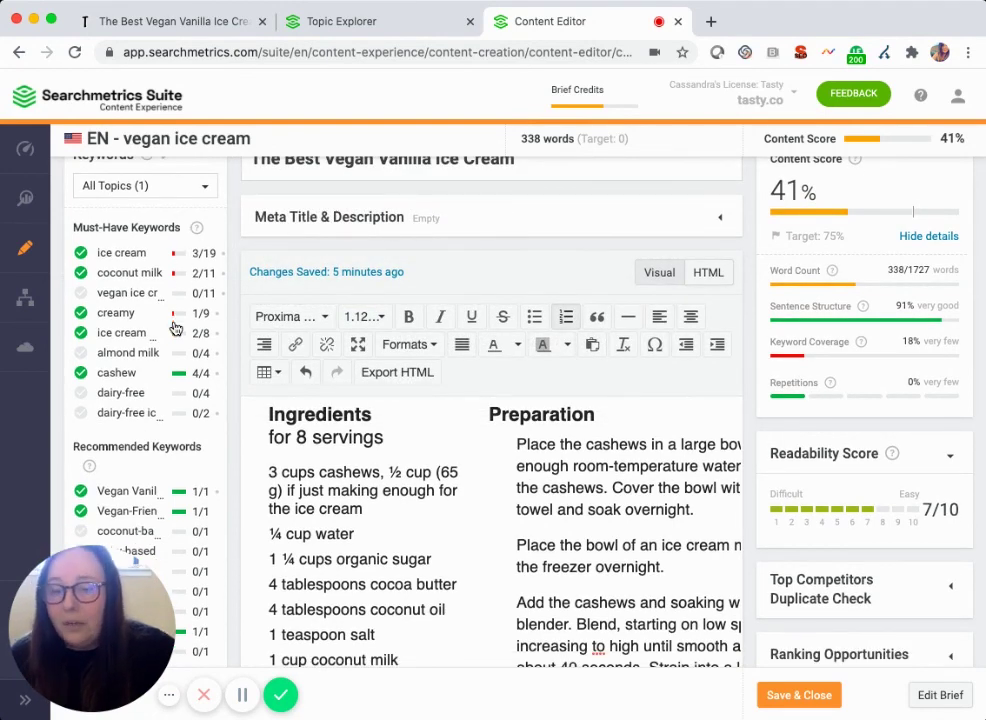
# - Review the recommended and additional keywords, and check the recipe text against its content score, keyword coverage and repetitions
pyautogui.scroll(-5, 183, 412)
pyautogui.scroll(-15, 183, 443)
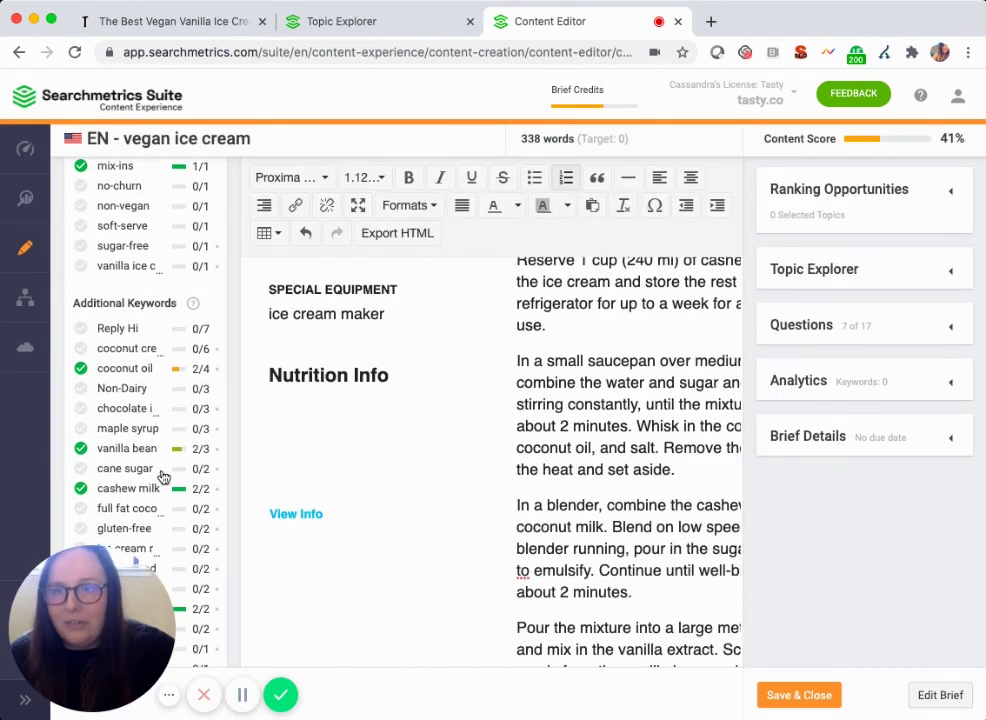
pyautogui.scroll(5, 169, 462)
pyautogui.scroll(12, 170, 463)
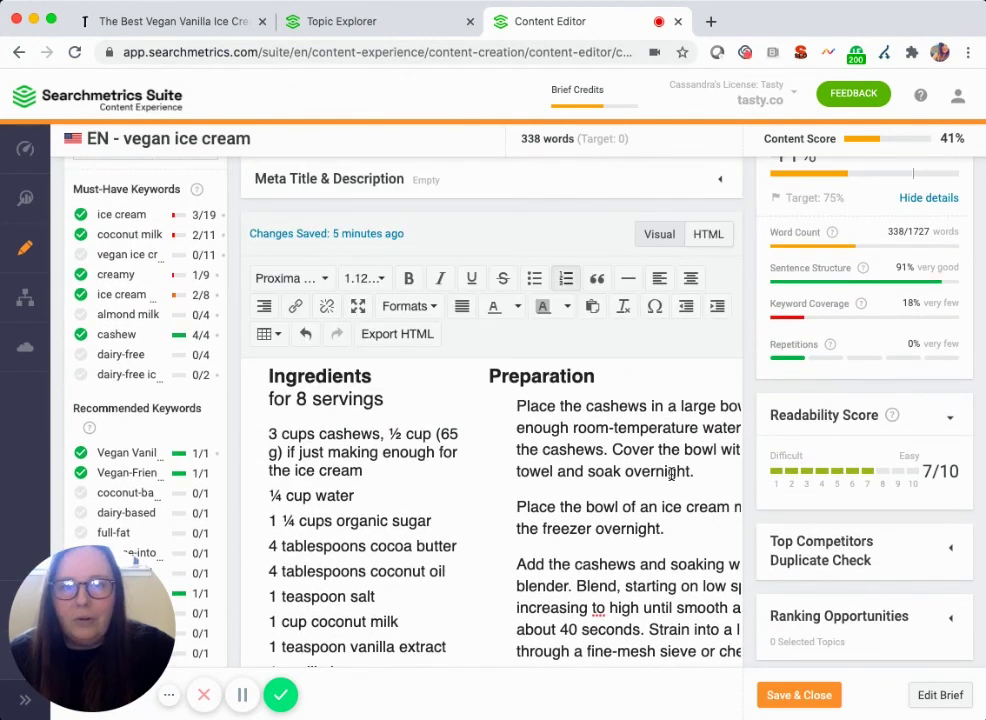
pyautogui.scroll(-1, 458, 545)
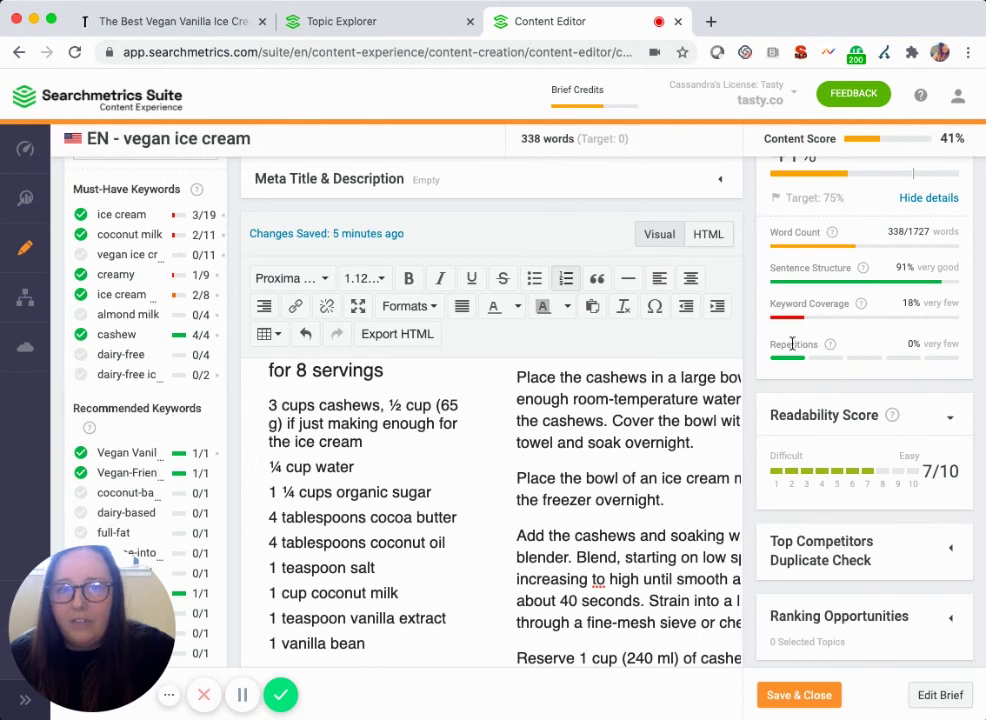
pyautogui.scroll(1, 786, 346)
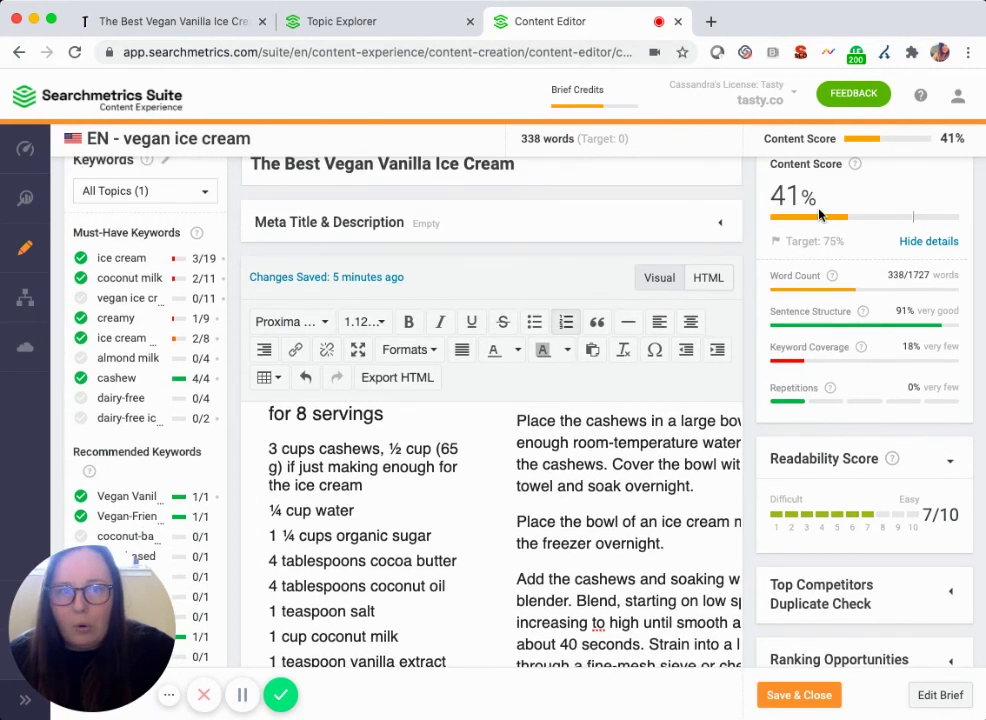